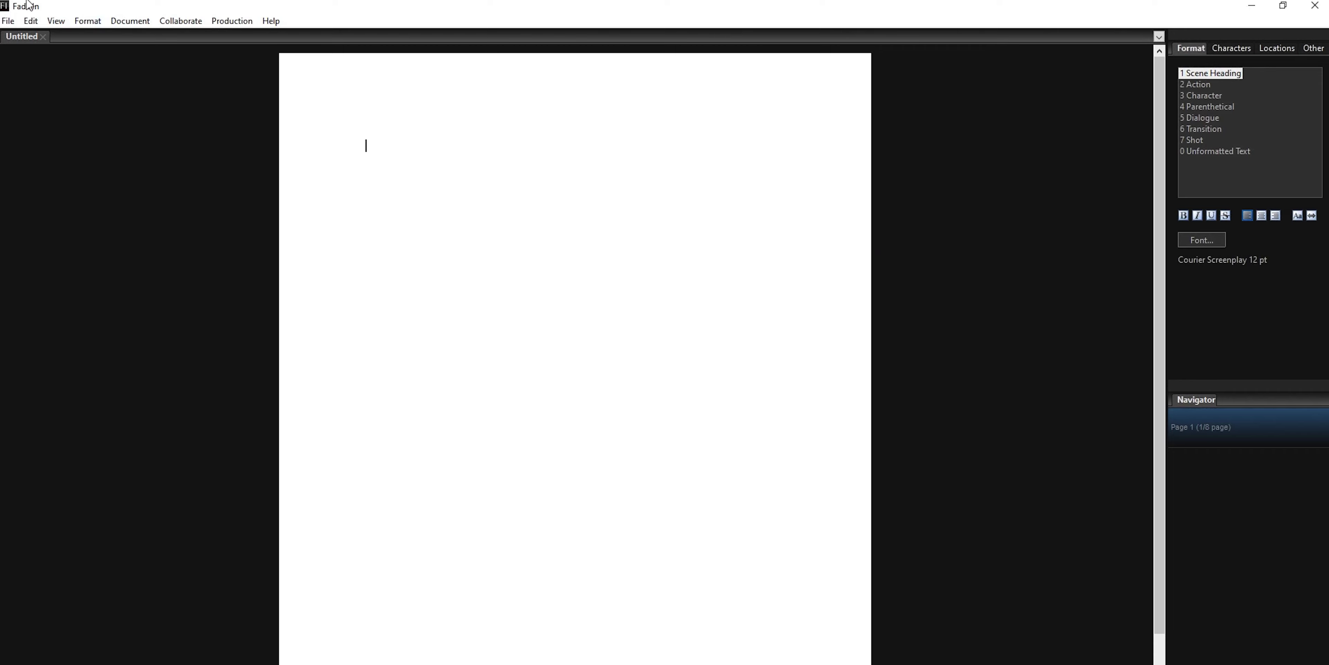
Open the recent Editing Process 2021.fadein screenplay and scroll down through the script
{"action": "left_click", "coordinate": [8, 21]}
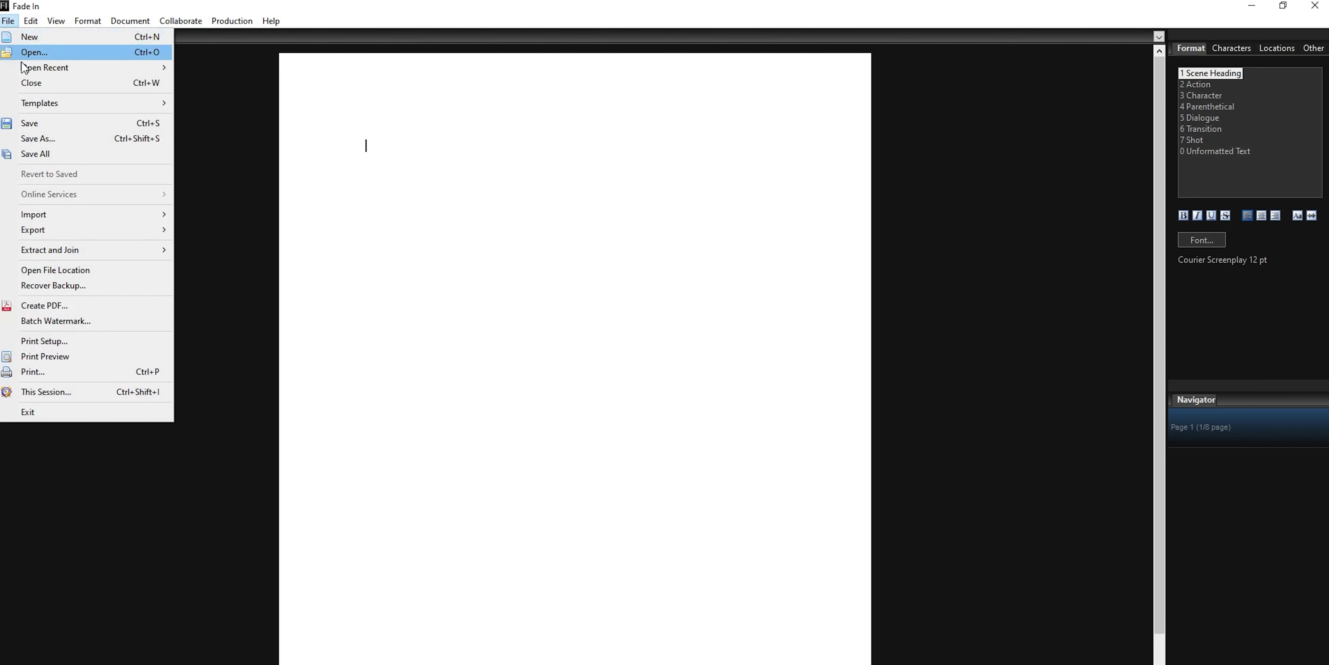
{"action": "mouse_move", "coordinate": [105, 68]}
{"action": "left_click", "coordinate": [260, 68]}
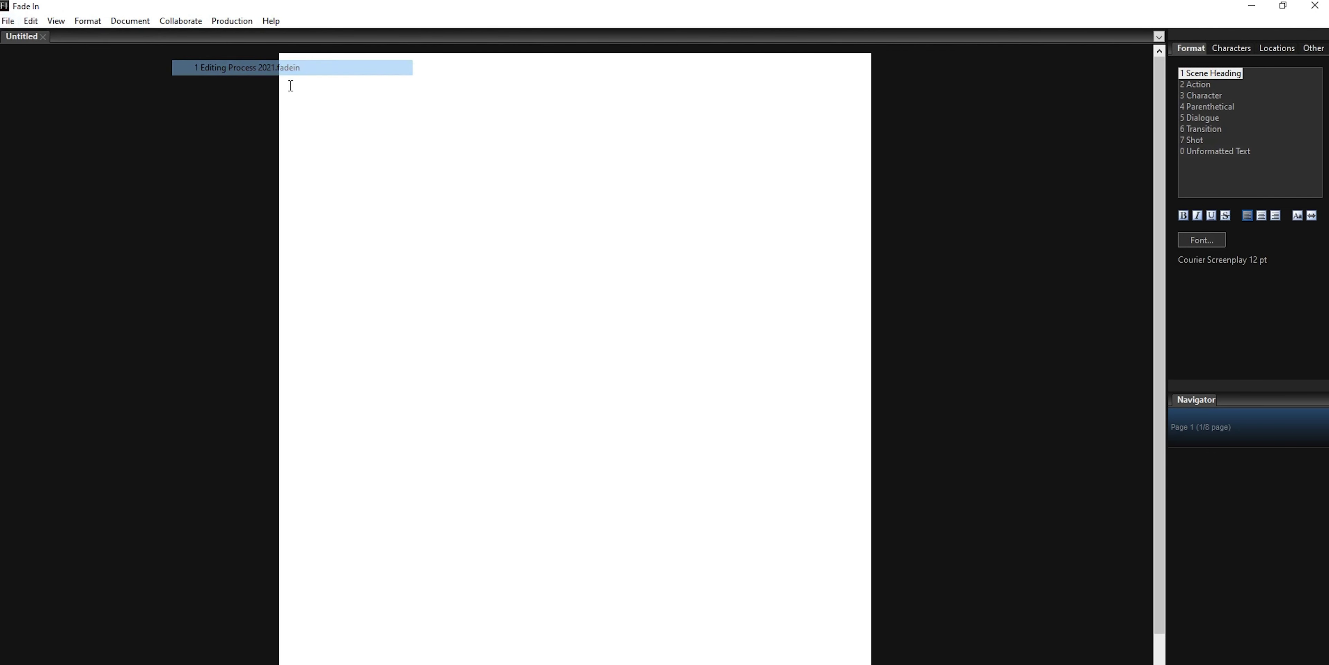
{"action": "scroll", "coordinate": [596, 354], "scroll_direction": "down", "scroll_amount": 20}
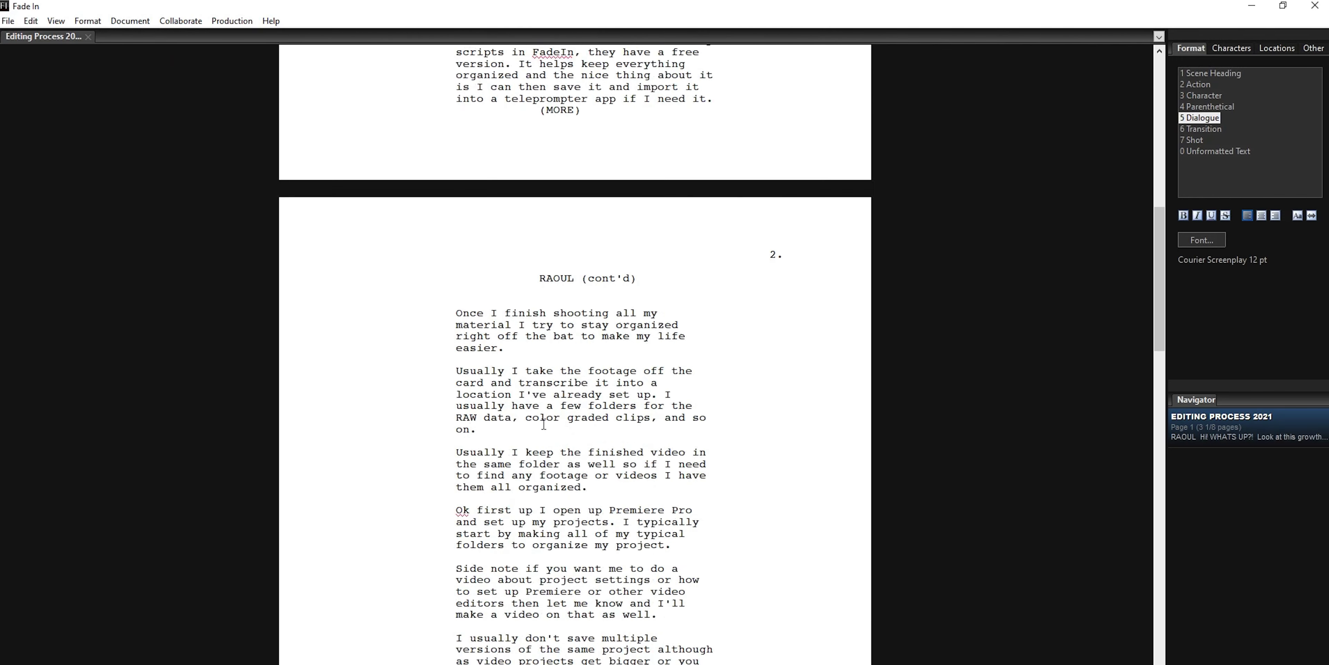
{"action": "scroll", "coordinate": [589, 418], "scroll_direction": "down", "scroll_amount": 10}
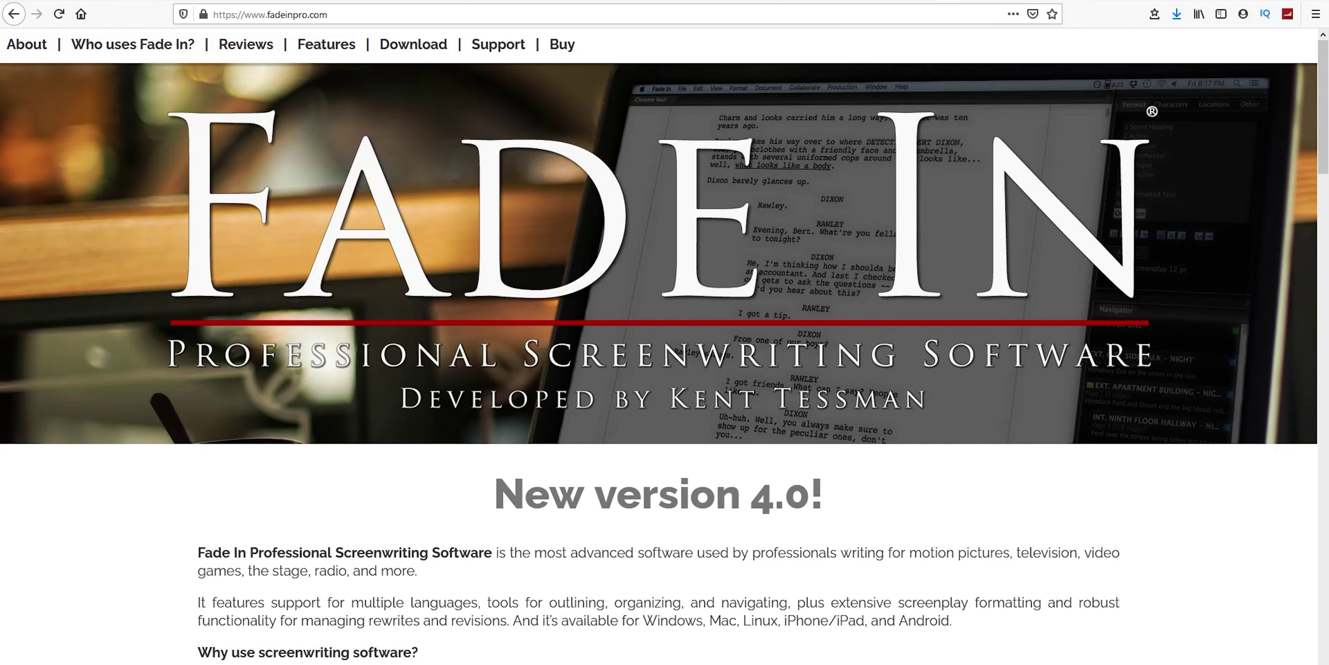
Go to the Fade In purchase page via the Buy link on fadeinpro.com
{"action": "left_click", "coordinate": [565, 46]}
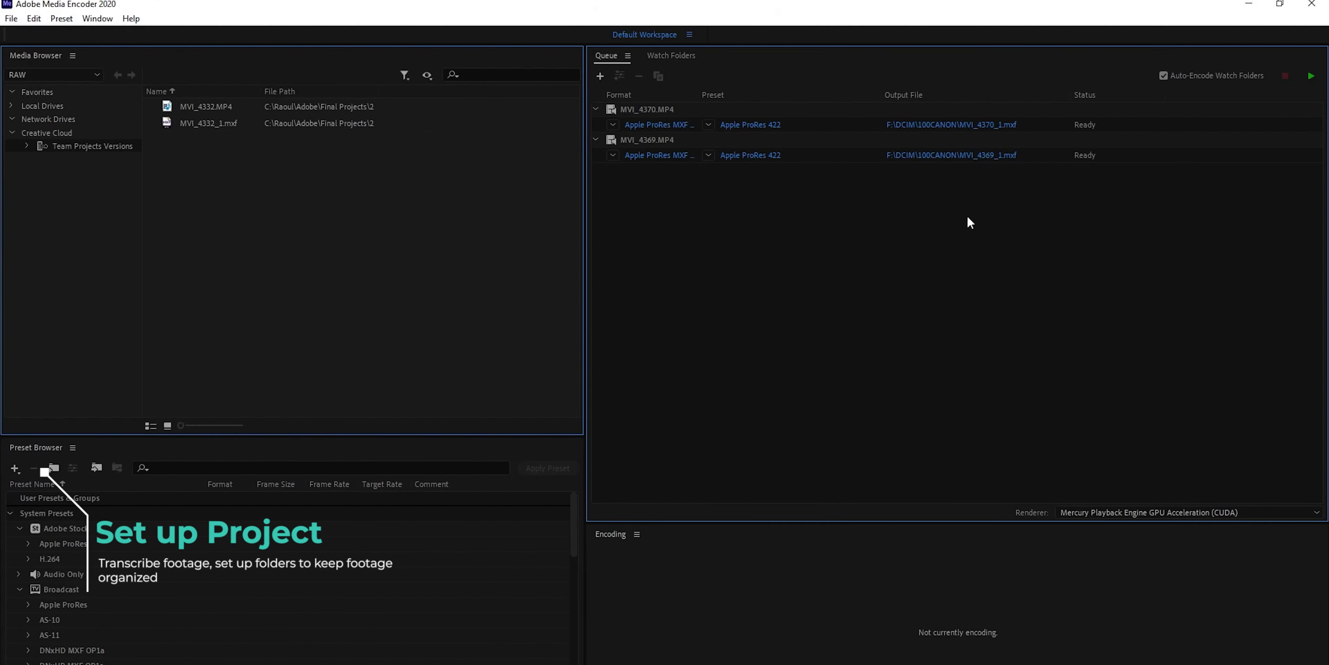
Set MVI_4370's output location to the 2021\March\RAW ProRes folder
{"action": "left_click", "coordinate": [952, 125]}
{"action": "scroll", "coordinate": [78, 233], "scroll_direction": "up", "scroll_amount": 5}
{"action": "left_click", "coordinate": [67, 175]}
{"action": "double_click", "coordinate": [155, 126]}
{"action": "double_click", "coordinate": [155, 155]}
{"action": "double_click", "coordinate": [178, 128]}
{"action": "left_click", "coordinate": [547, 376]}
Save MVI_4369's output into RAW ProRes as well, then start encoding the queue
{"action": "left_click", "coordinate": [951, 155]}
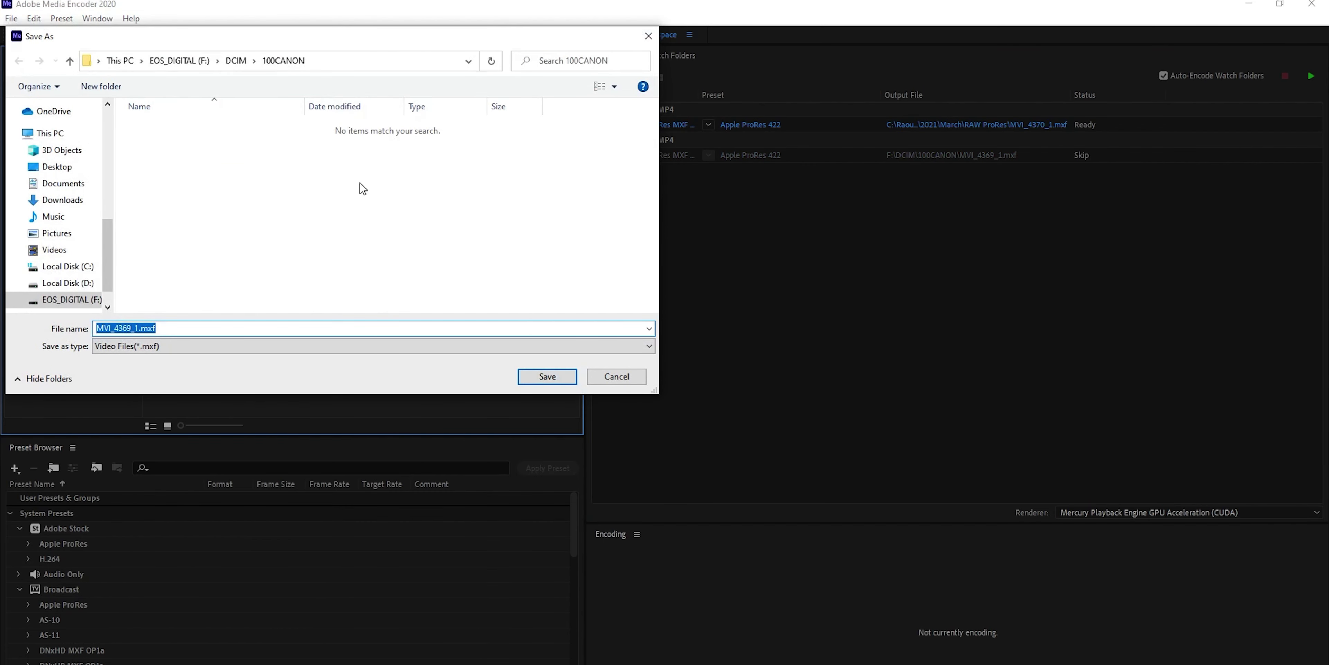
{"action": "left_click", "coordinate": [648, 40]}
{"action": "left_click", "coordinate": [952, 124]}
{"action": "left_click", "coordinate": [648, 35]}
{"action": "left_click", "coordinate": [951, 155]}
{"action": "left_click", "coordinate": [568, 382]}
{"action": "left_click", "coordinate": [951, 155]}
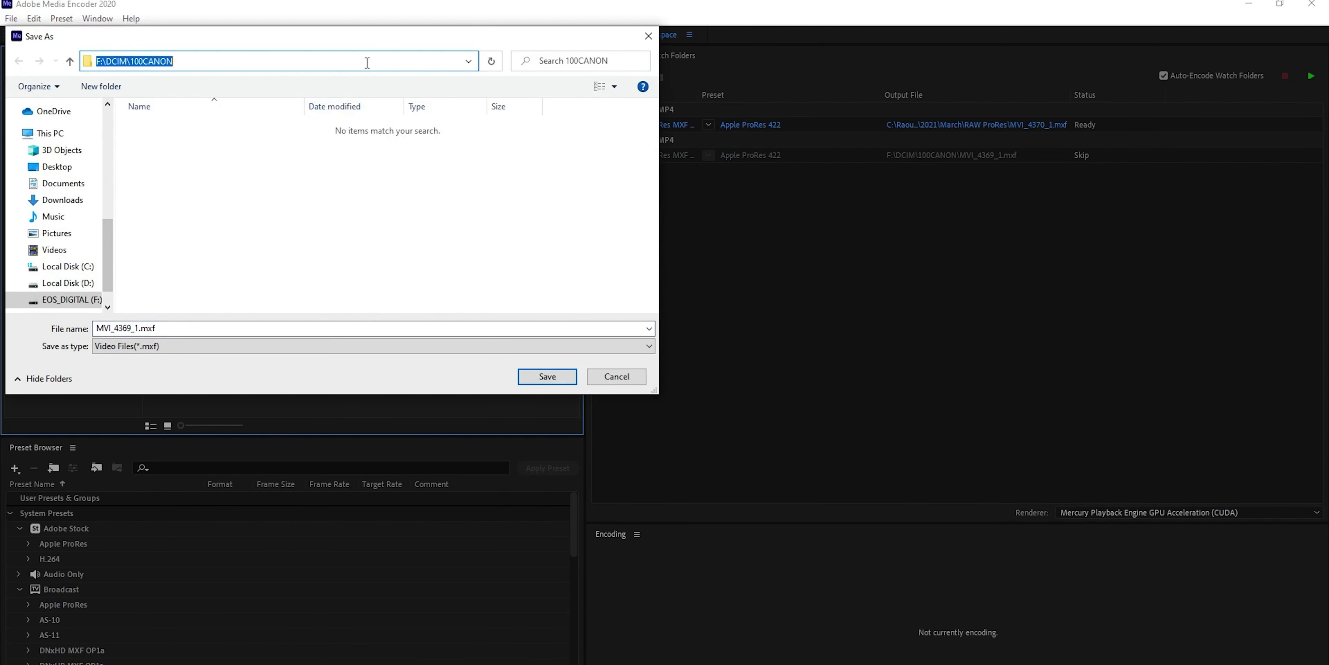
{"action": "key", "text": "Return"}
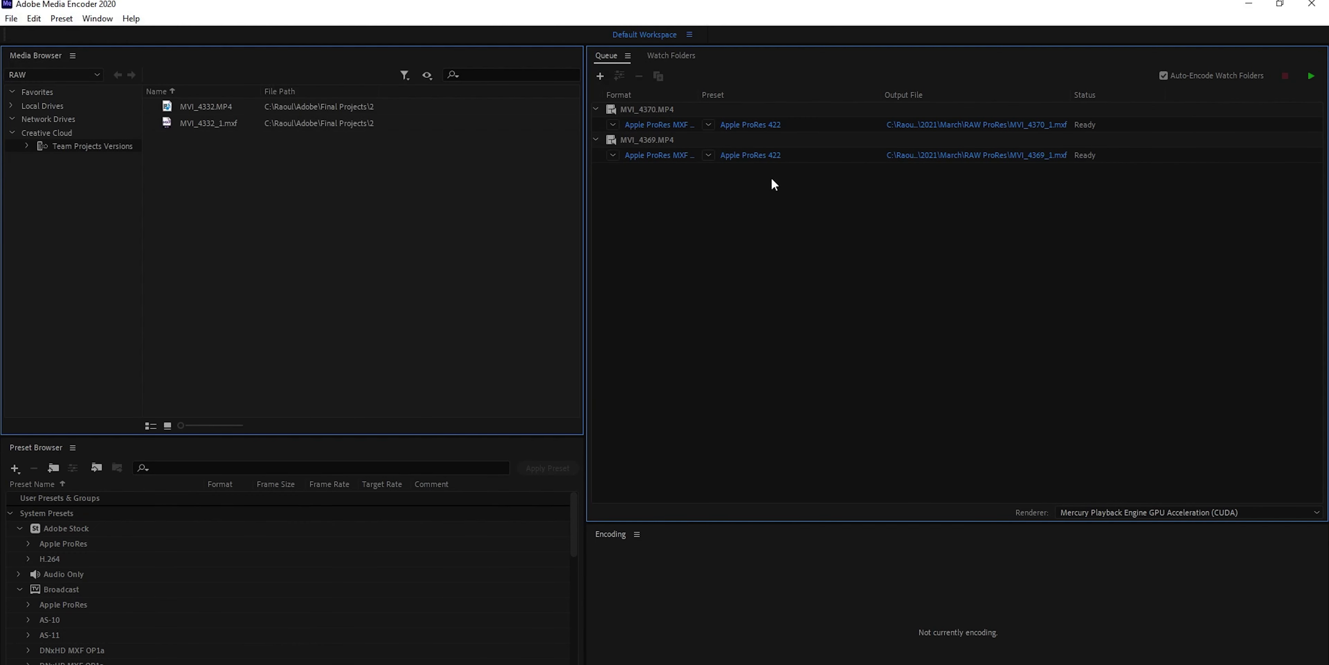
{"action": "key", "text": "Return"}
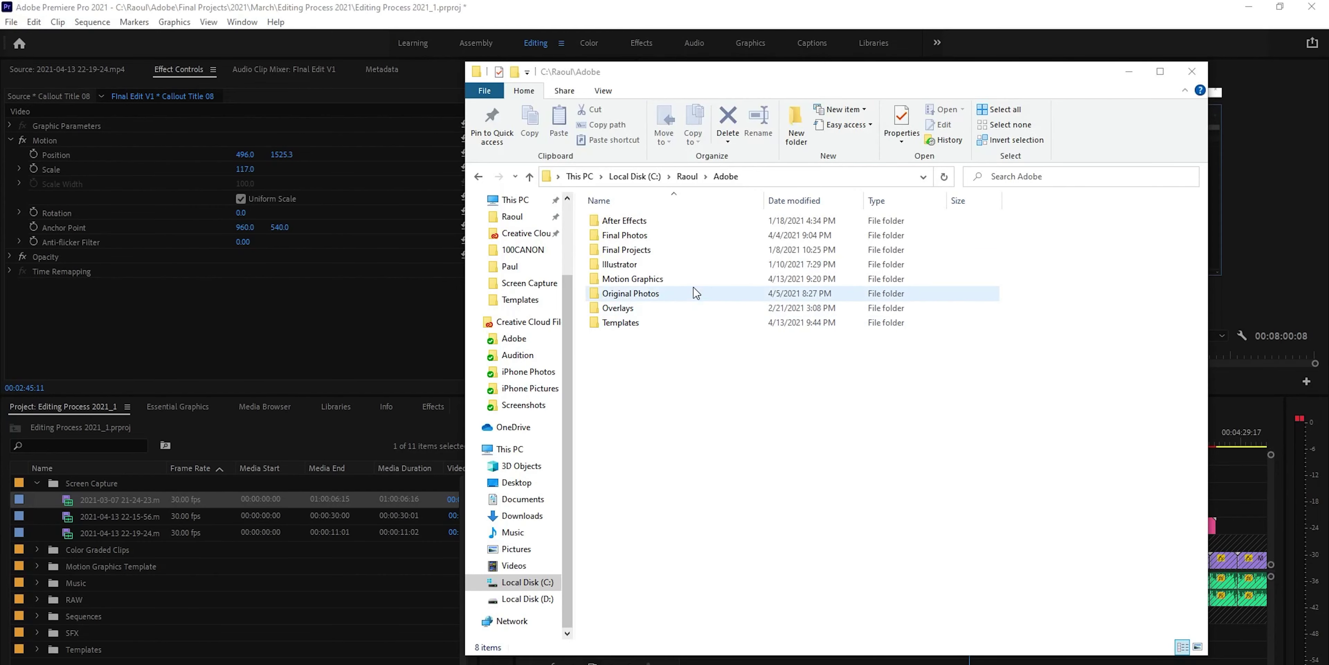
Browse through Final Projects and 2021 into Editing Process 2021, selecting RAW ProRes and Davinci Export
{"action": "double_click", "coordinate": [639, 249]}
{"action": "double_click", "coordinate": [627, 221]}
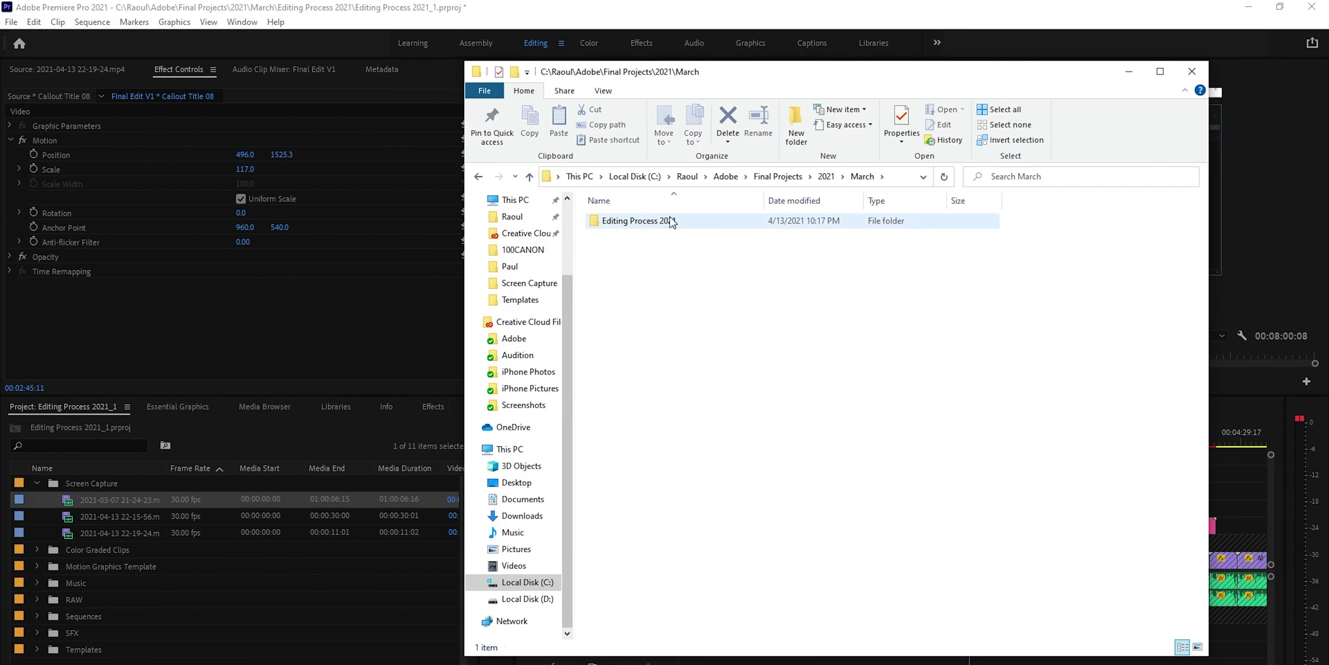
{"action": "double_click", "coordinate": [671, 221]}
{"action": "left_click", "coordinate": [638, 265]}
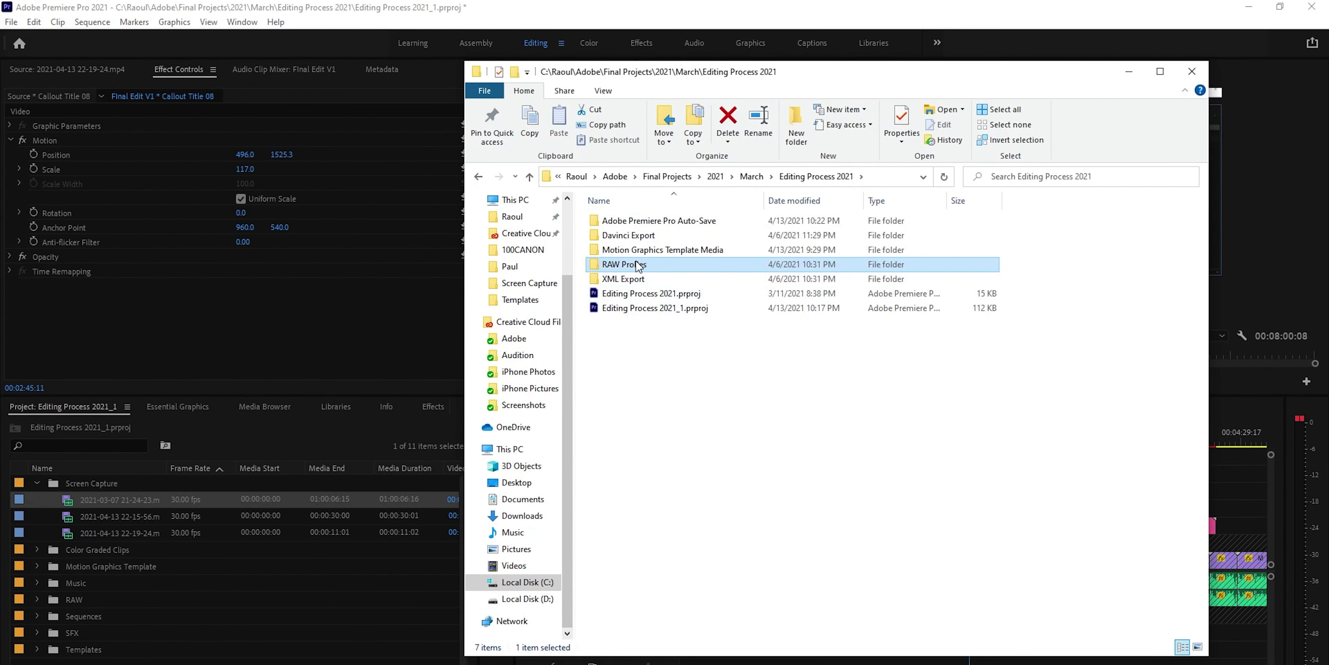
{"action": "left_click", "coordinate": [647, 238]}
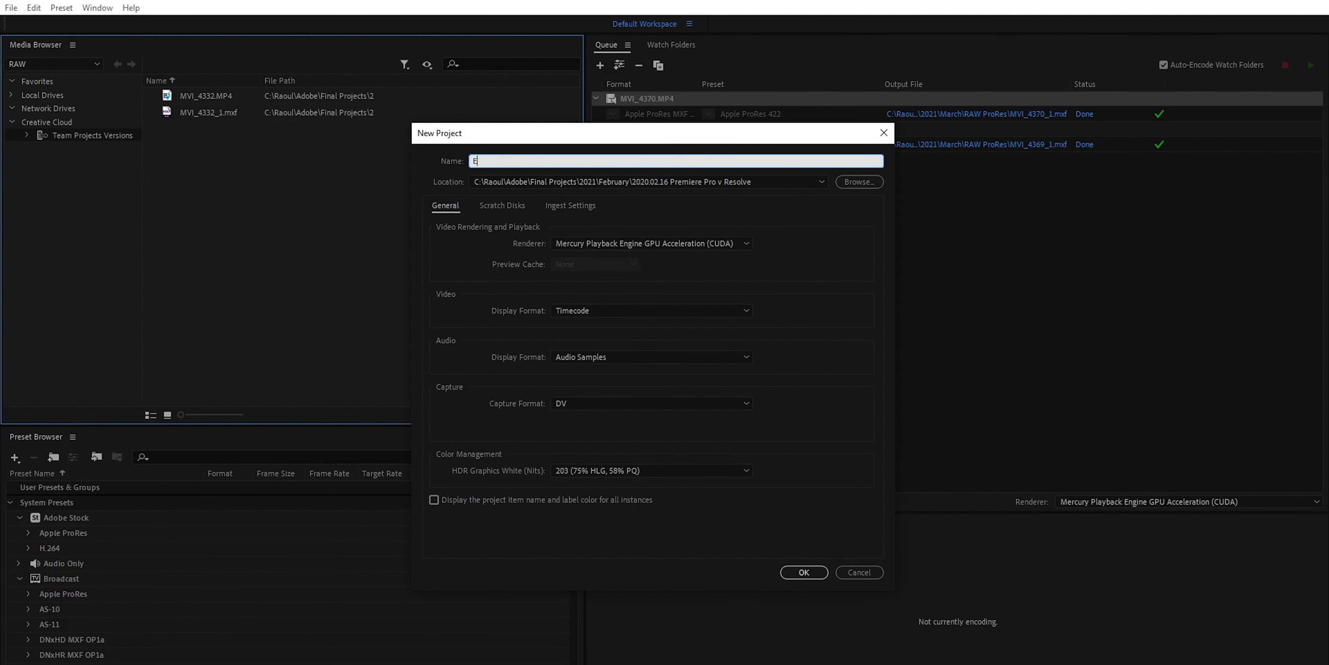
Create the new Editing Process 2021 project with its location set to the 2021\March folder
{"action": "left_click", "coordinate": [859, 181]}
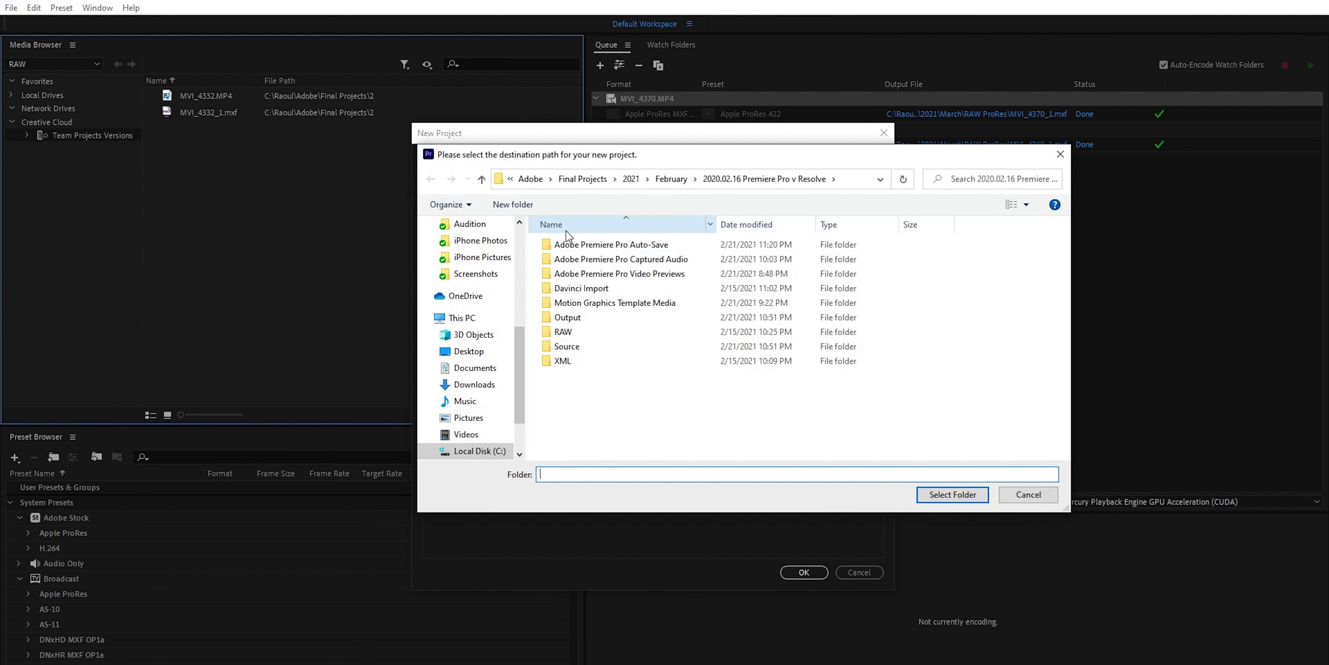
{"action": "double_click", "coordinate": [583, 248]}
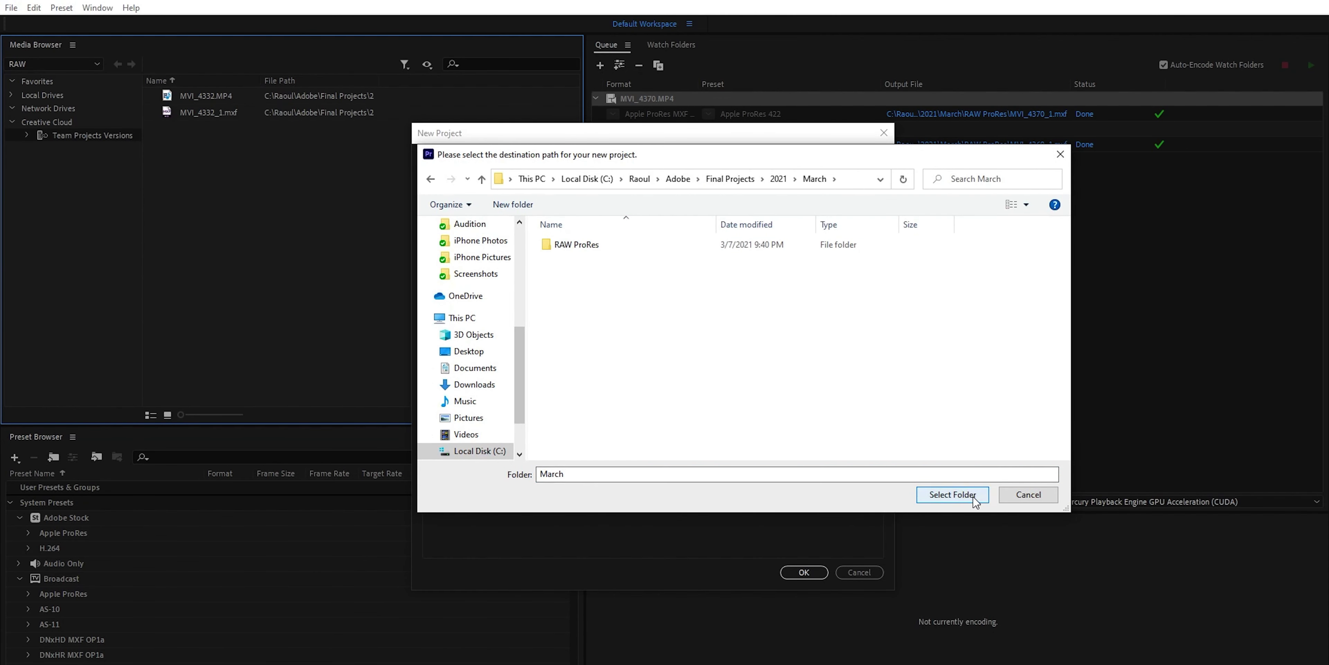
{"action": "left_click", "coordinate": [973, 498]}
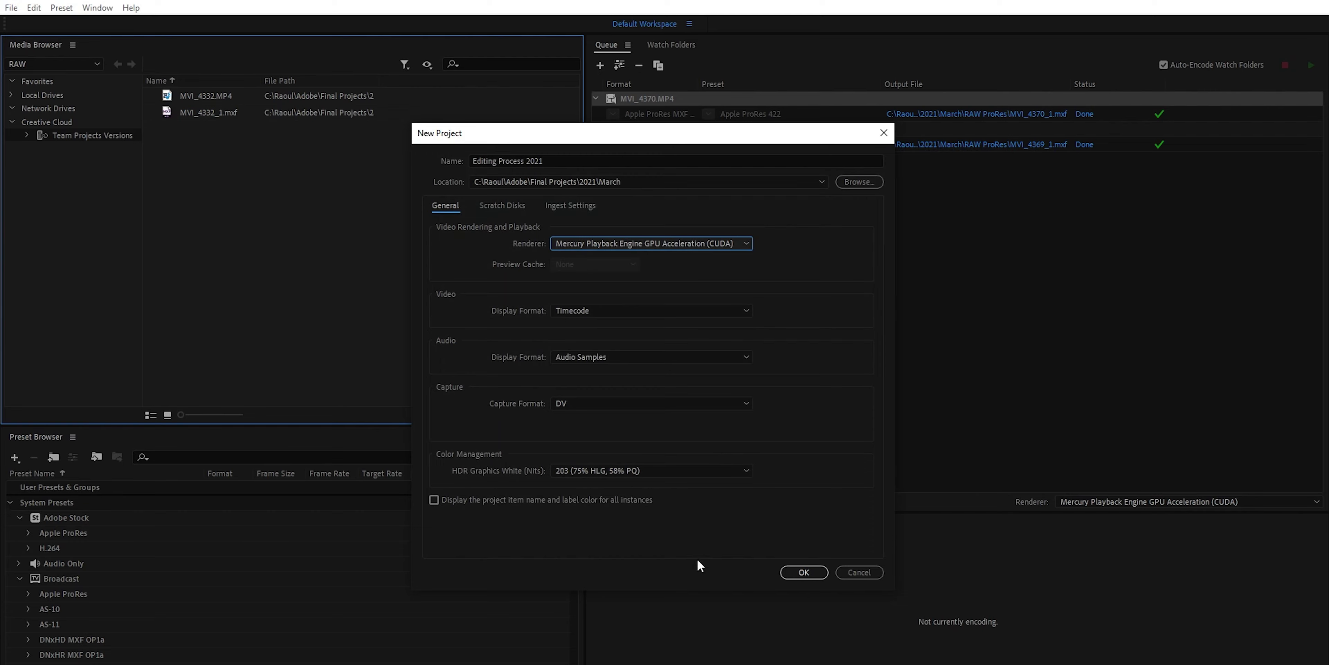
{"action": "left_click", "coordinate": [804, 572]}
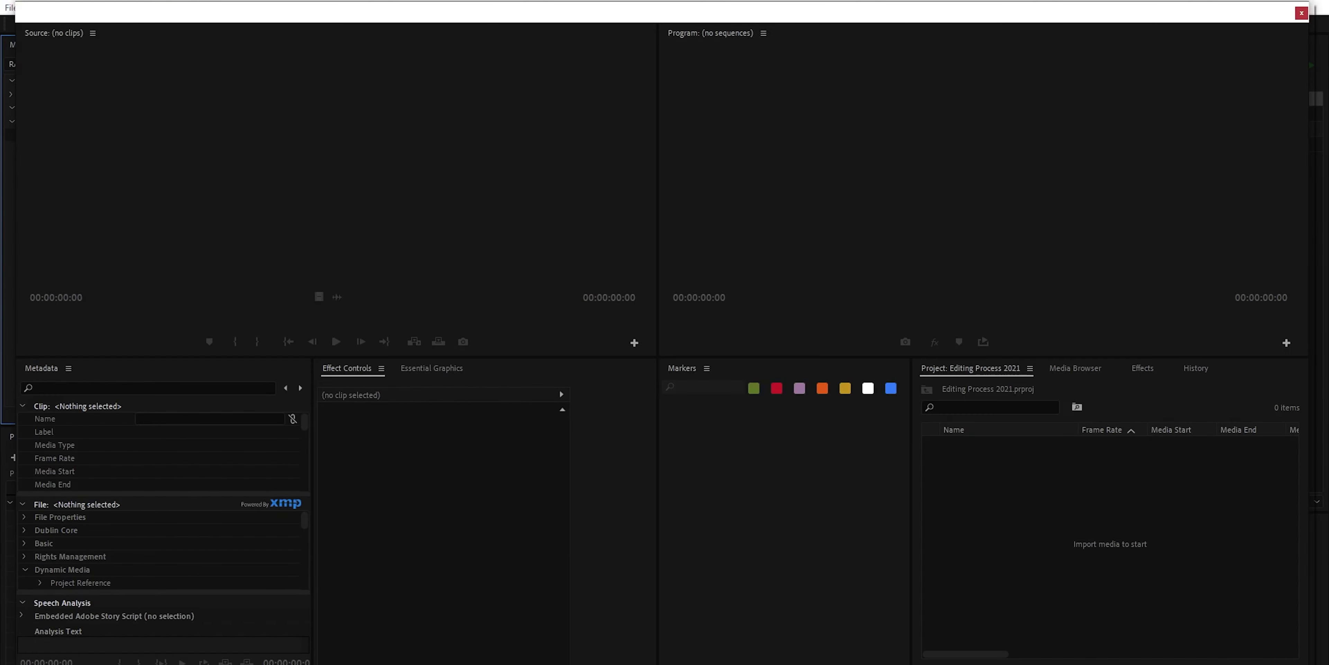
{"action": "left_click", "coordinate": [250, 632]}
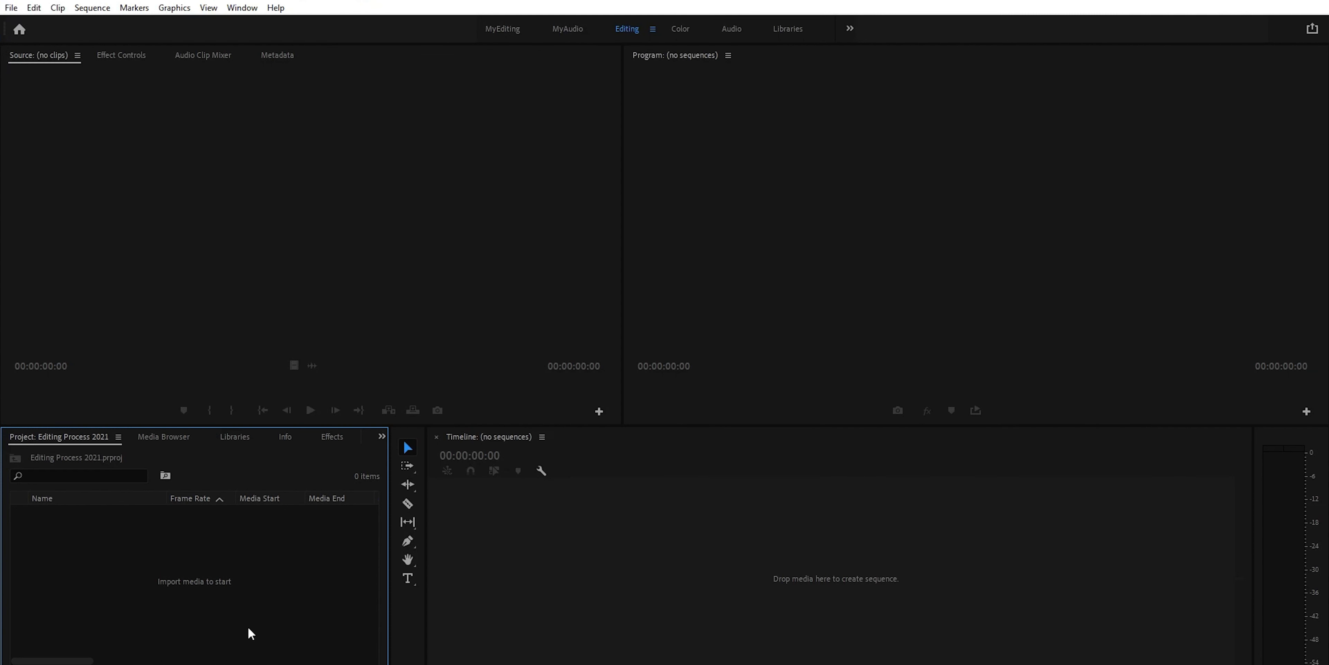
Create top-level RAW and Color Graded Clips bins, deleting an accidentally nested bin
{"action": "key", "text": "ctrl+b"}
{"action": "type", "text": "RAW"}
{"action": "key", "text": "Return"}
{"action": "right_click", "coordinate": [308, 639]}
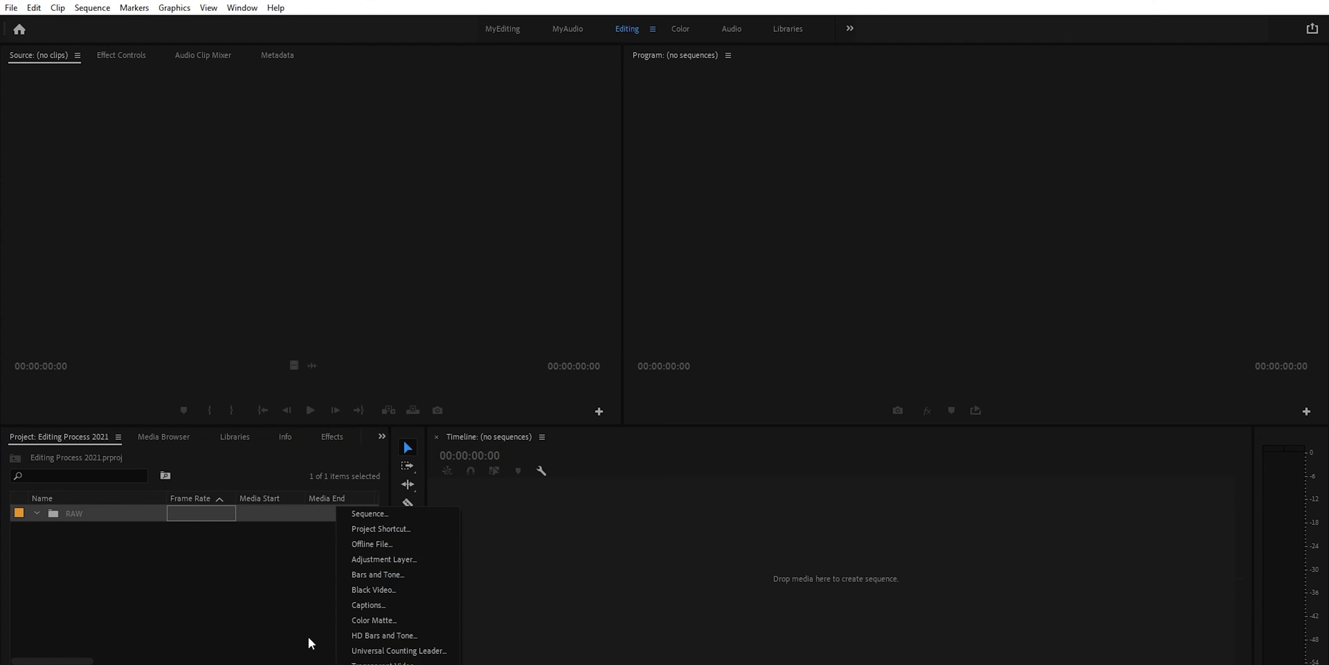
{"action": "left_click", "coordinate": [317, 654]}
{"action": "left_click", "coordinate": [223, 534]}
{"action": "key", "text": "Delete"}
{"action": "key", "text": "ctrl+b"}
{"action": "type", "text": "Color Graded Clips"}
{"action": "key", "text": "Return"}
Add Music, SFX, Sequences and Templates bins to the project
{"action": "key", "text": "ctrl+b"}
{"action": "type", "text": "Music"}
{"action": "key", "text": "Tab"}
{"action": "key", "text": "Return"}
{"action": "key", "text": "ctrl+b"}
{"action": "type", "text": "SFX"}
{"action": "key", "text": "Return"}
{"action": "key", "text": "ctrl+b"}
{"action": "type", "text": "DS"}
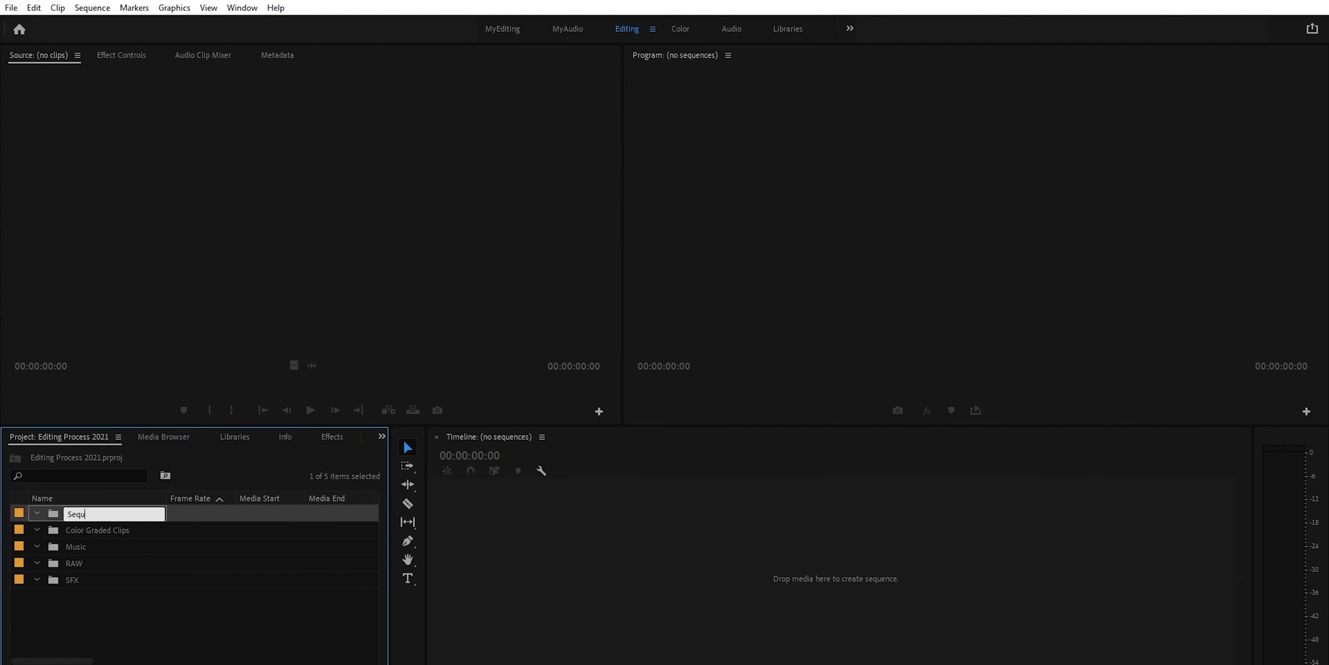
{"action": "type", "text": "quences"}
{"action": "key", "text": "Return"}
{"action": "key", "text": "ctrl+b"}
{"action": "key", "text": "Return"}
Start a new sequence from the Sequences bin
{"action": "left_click", "coordinate": [94, 582]}
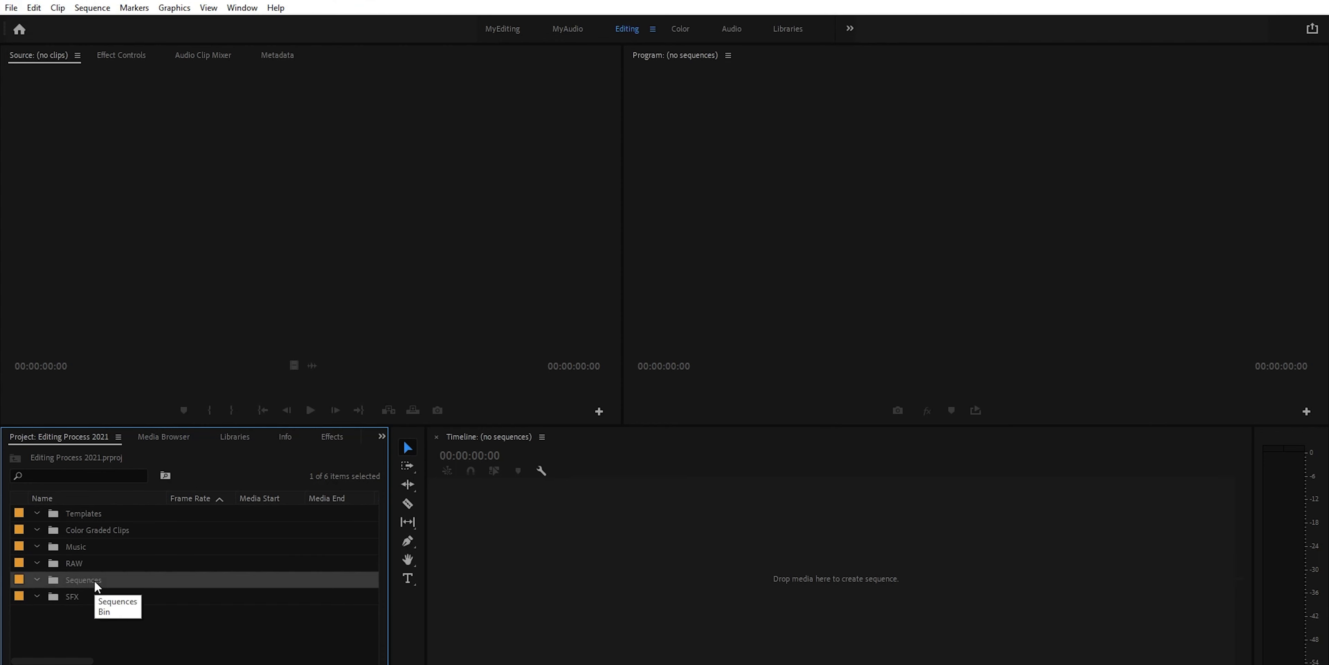
{"action": "key", "text": "ctrl+n"}
{"action": "scroll", "coordinate": [530, 319], "scroll_direction": "up", "scroll_amount": 3}
Create the Initial Edit sequence using the DNxHR HQX 4K 23.976 preset
{"action": "left_click", "coordinate": [561, 262]}
{"action": "key", "text": "Down"}
{"action": "double_click", "coordinate": [557, 263]}
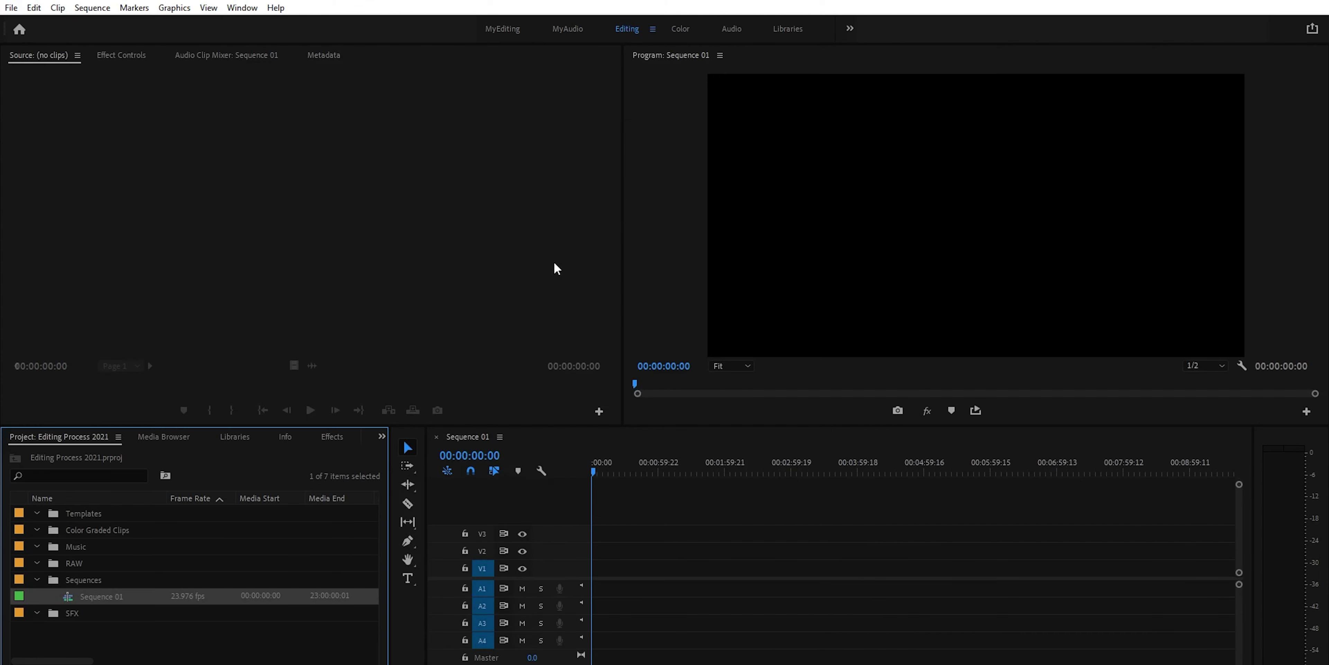
{"action": "type", "text": "Initial Edit"}
{"action": "key", "text": "Return"}
Import both MXF clips from RAW ProRes into the RAW bin, keeping existing sequence settings
{"action": "key", "text": "alt+Tab"}
{"action": "double_click", "coordinate": [335, 206]}
{"action": "left_click_drag", "start_coordinate": [484, 62], "coordinate": [1000, 65]}
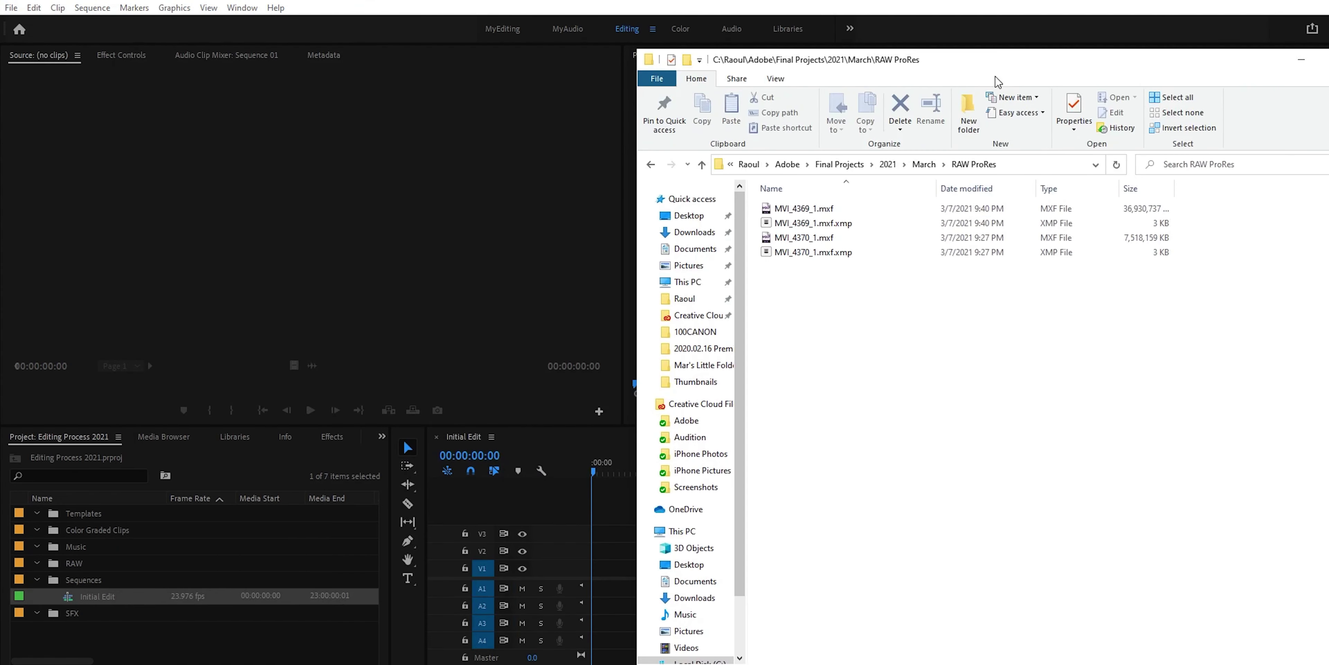
{"action": "left_click", "coordinate": [804, 208]}
{"action": "left_click_drag", "start_coordinate": [91, 559], "coordinate": [641, 598]}
{"action": "left_click", "coordinate": [779, 384]}
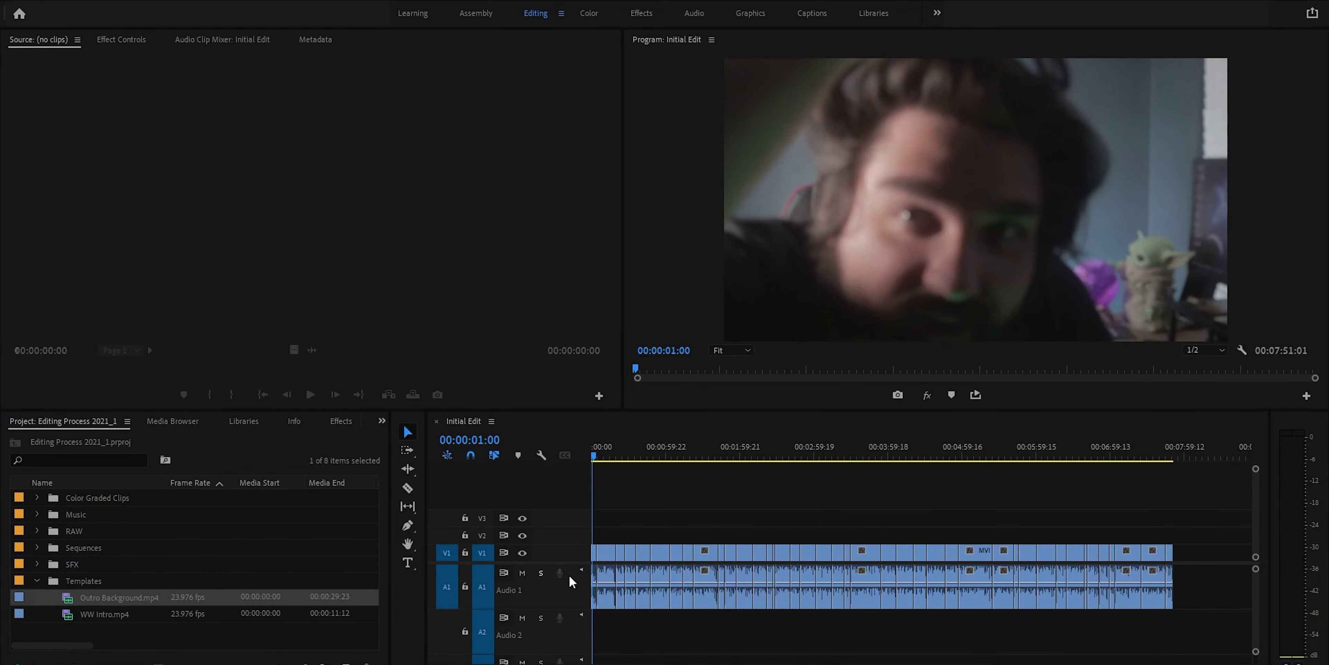
Begin a second sequence from the Sequences bin via New Item
{"action": "left_click", "coordinate": [37, 549]}
{"action": "left_click", "coordinate": [346, 662]}
{"action": "left_click", "coordinate": [372, 498]}
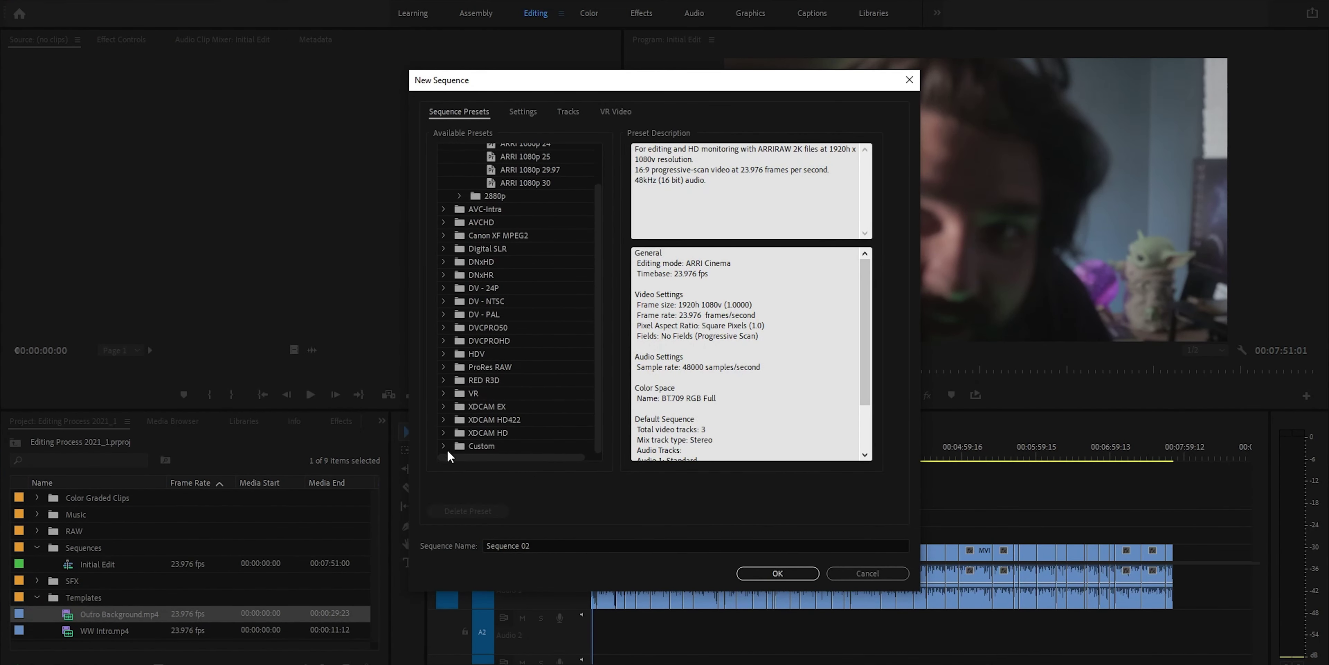
Create the Final Edit v1 sequence from the New Sequence dialog
{"action": "scroll", "coordinate": [692, 406], "scroll_direction": "down", "scroll_amount": 3}
{"action": "scroll", "coordinate": [692, 406], "scroll_direction": "up", "scroll_amount": 3}
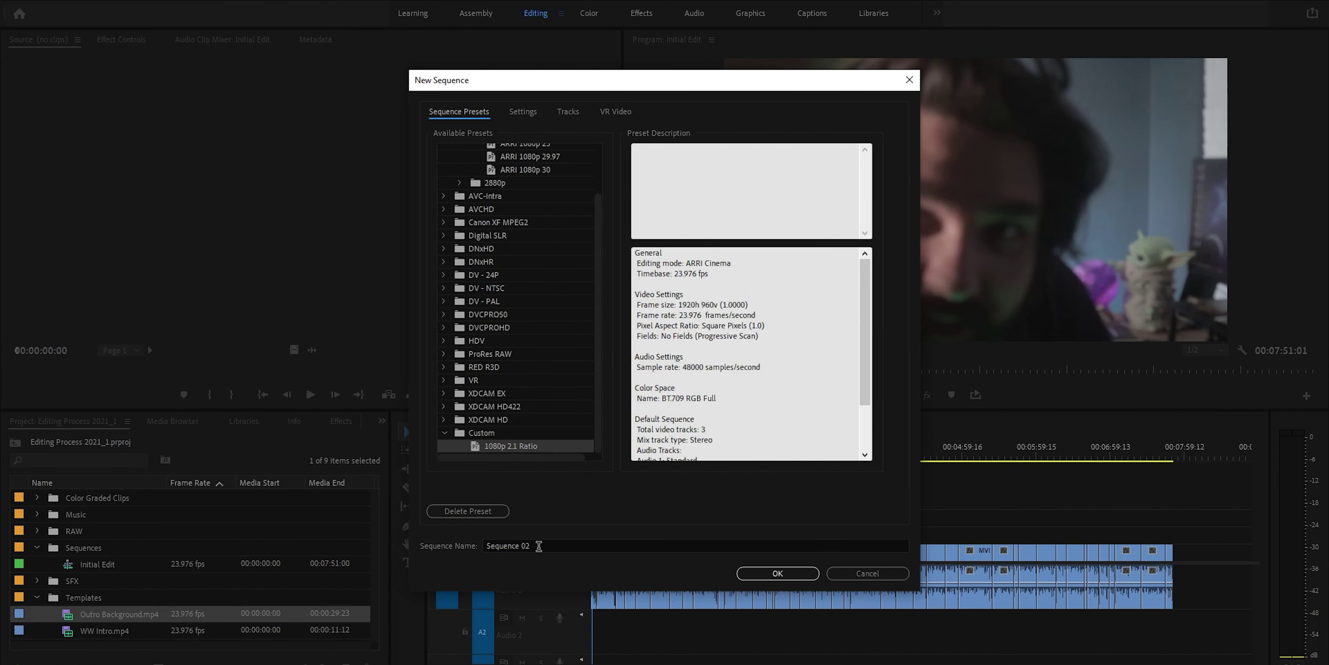
{"action": "key", "text": "Return"}
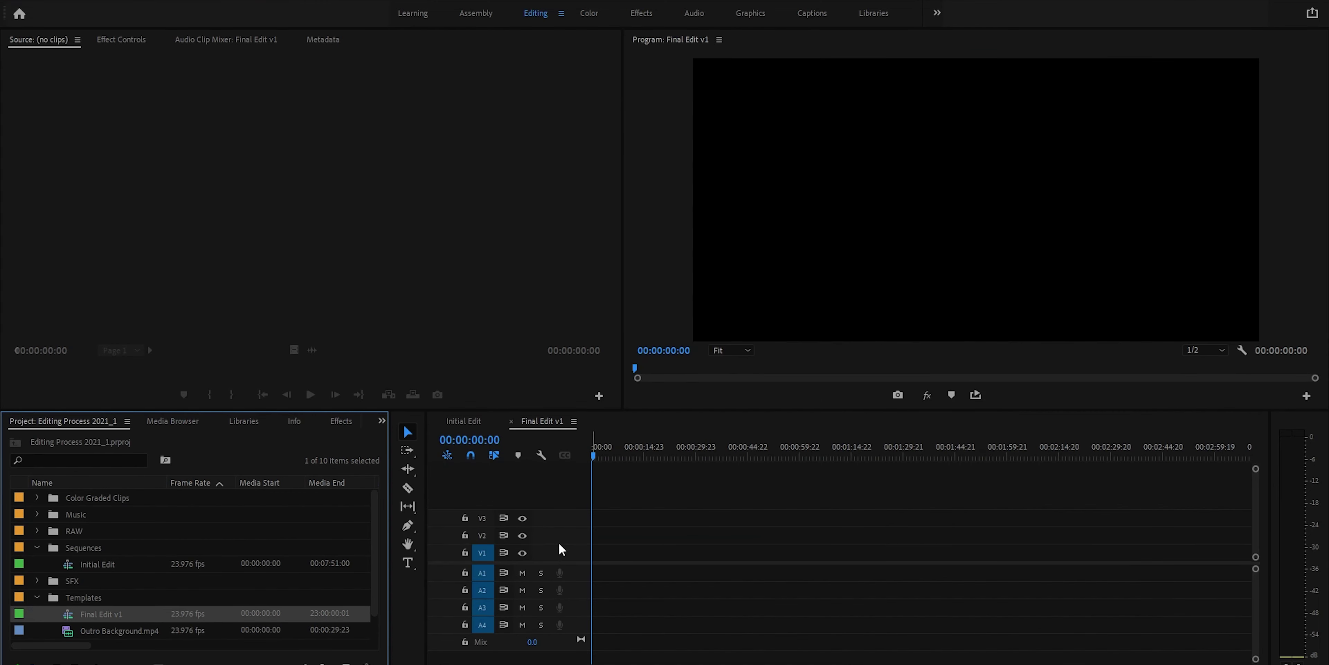
Import the media folder into the project through File > Import
{"action": "key", "text": "alt+f"}
{"action": "left_click", "coordinate": [95, 386]}
{"action": "left_click", "coordinate": [114, 34]}
{"action": "left_click", "coordinate": [171, 107]}
{"action": "left_click", "coordinate": [479, 368]}
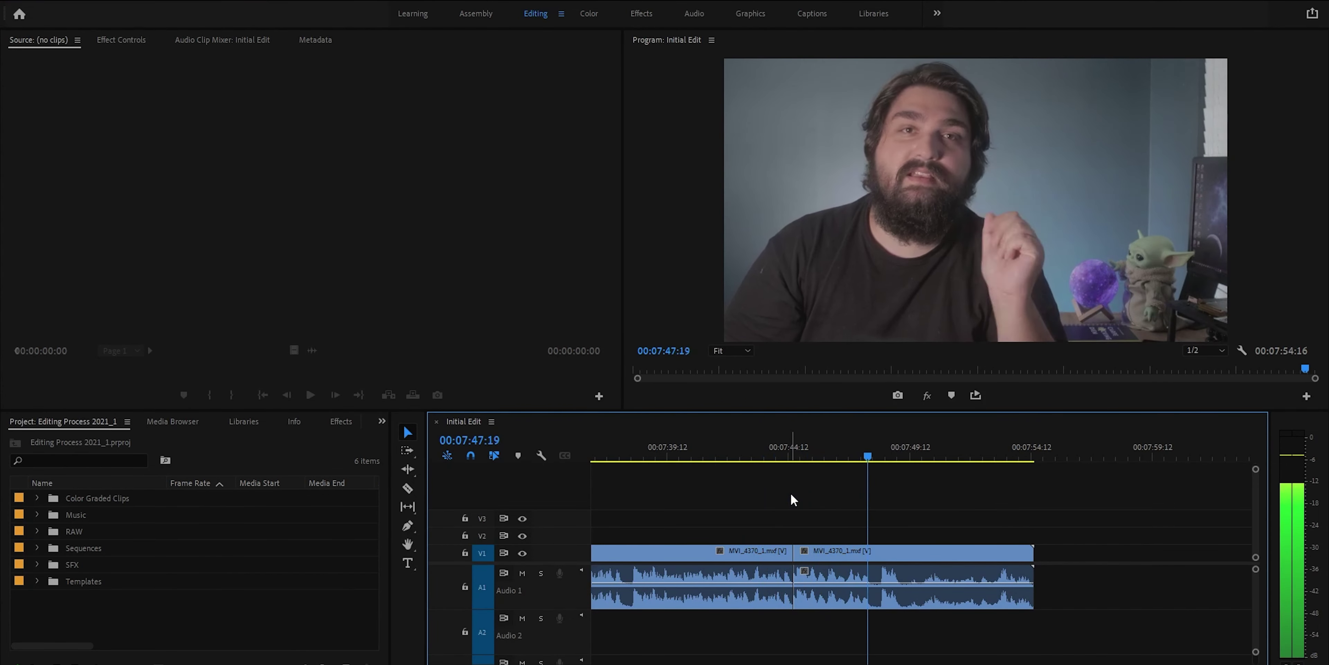
Fit the Initial Edit sequence in the timeline and export it as Final Cut Pro XML
{"action": "key", "text": "Home"}
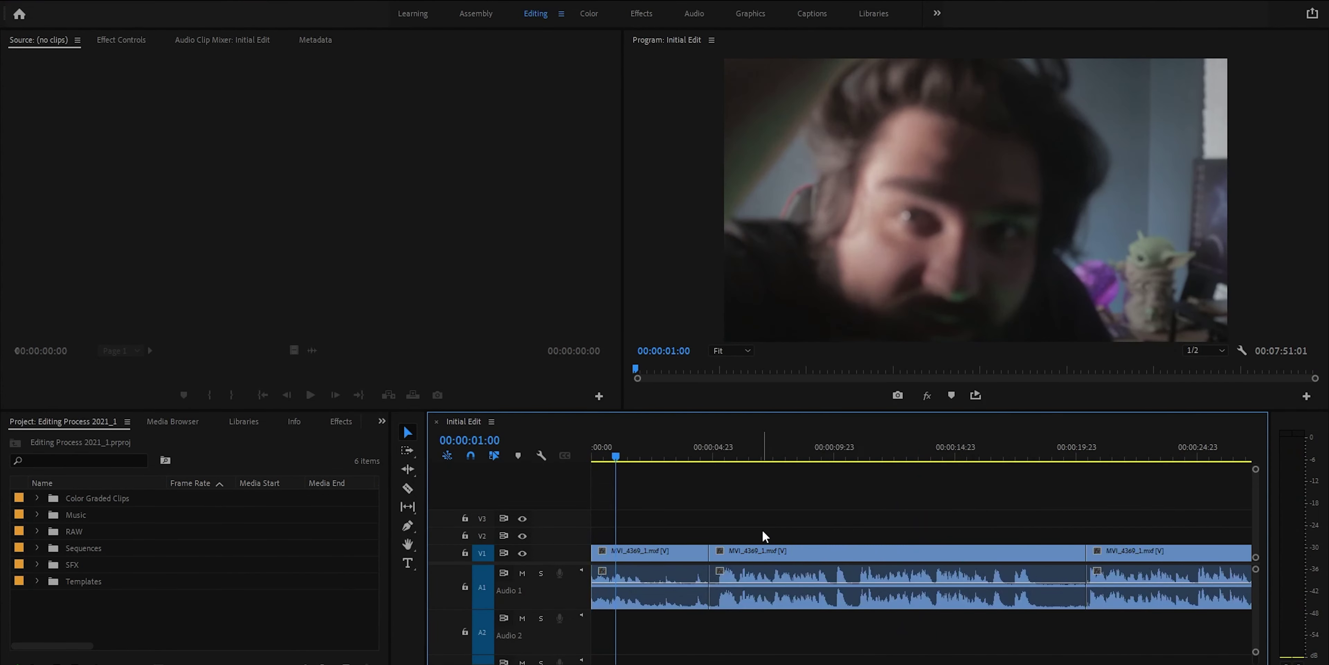
{"action": "key", "text": "backslash"}
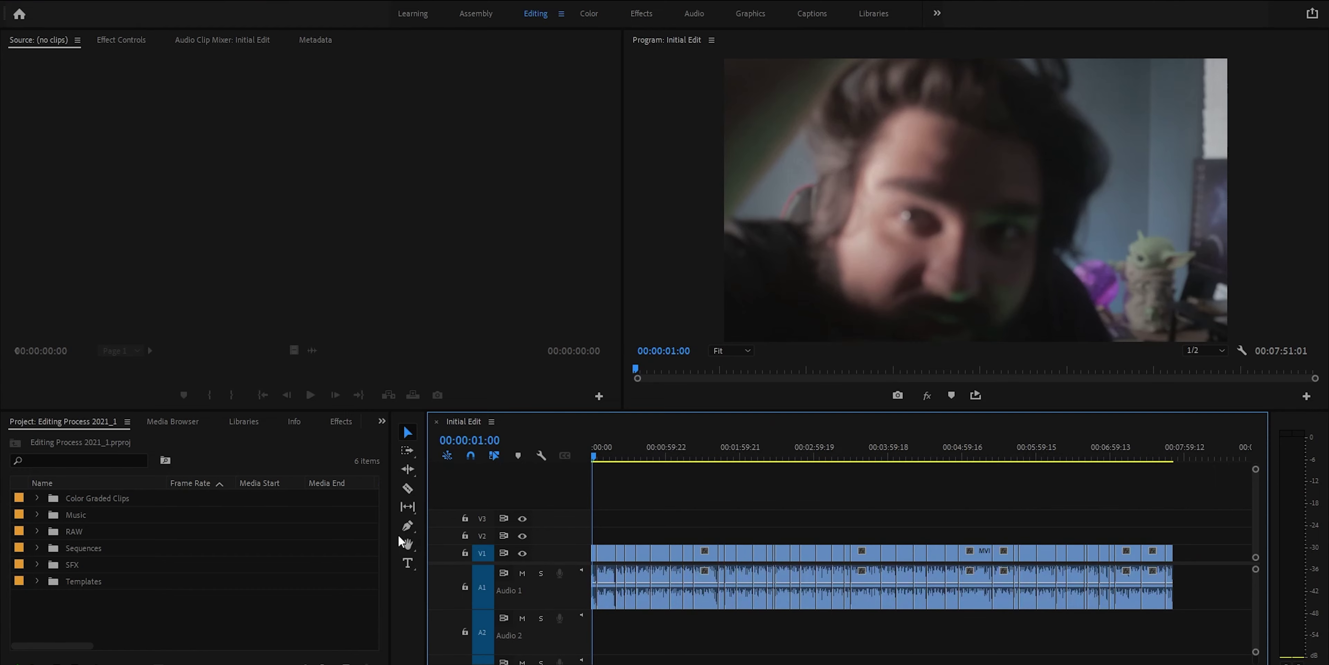
{"action": "key", "text": "alt+f"}
{"action": "mouse_move", "coordinate": [77, 427]}
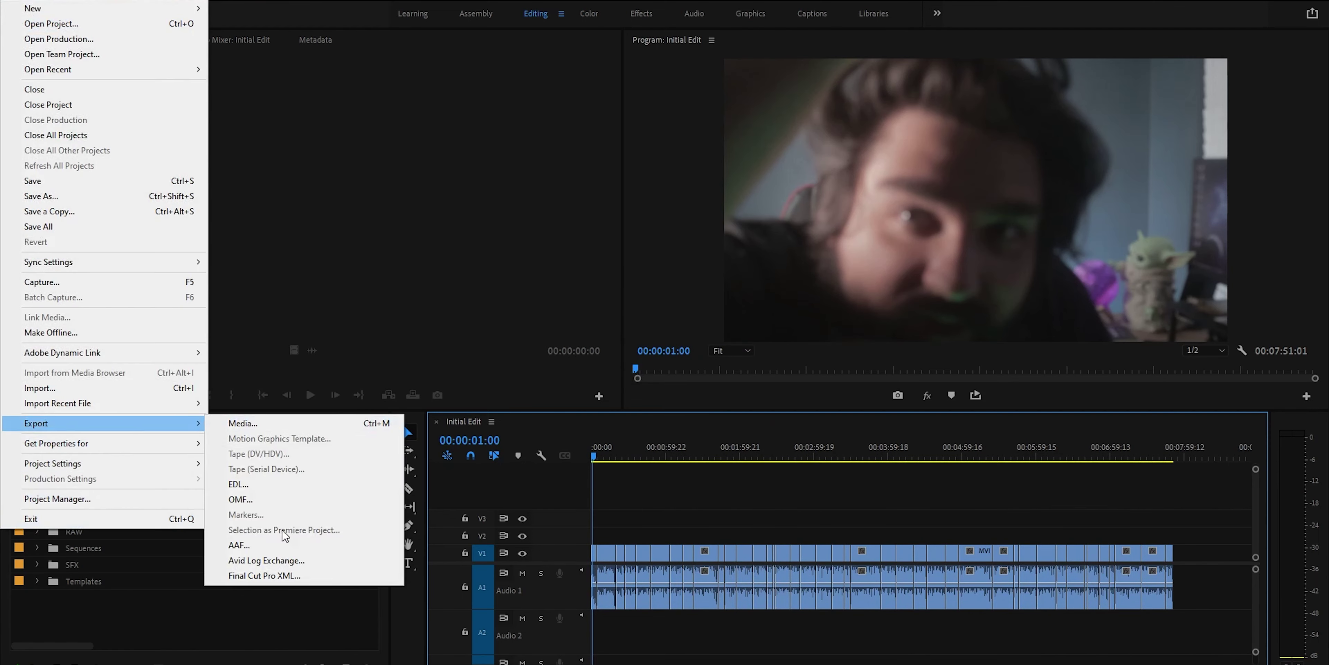
{"action": "left_click", "coordinate": [268, 576]}
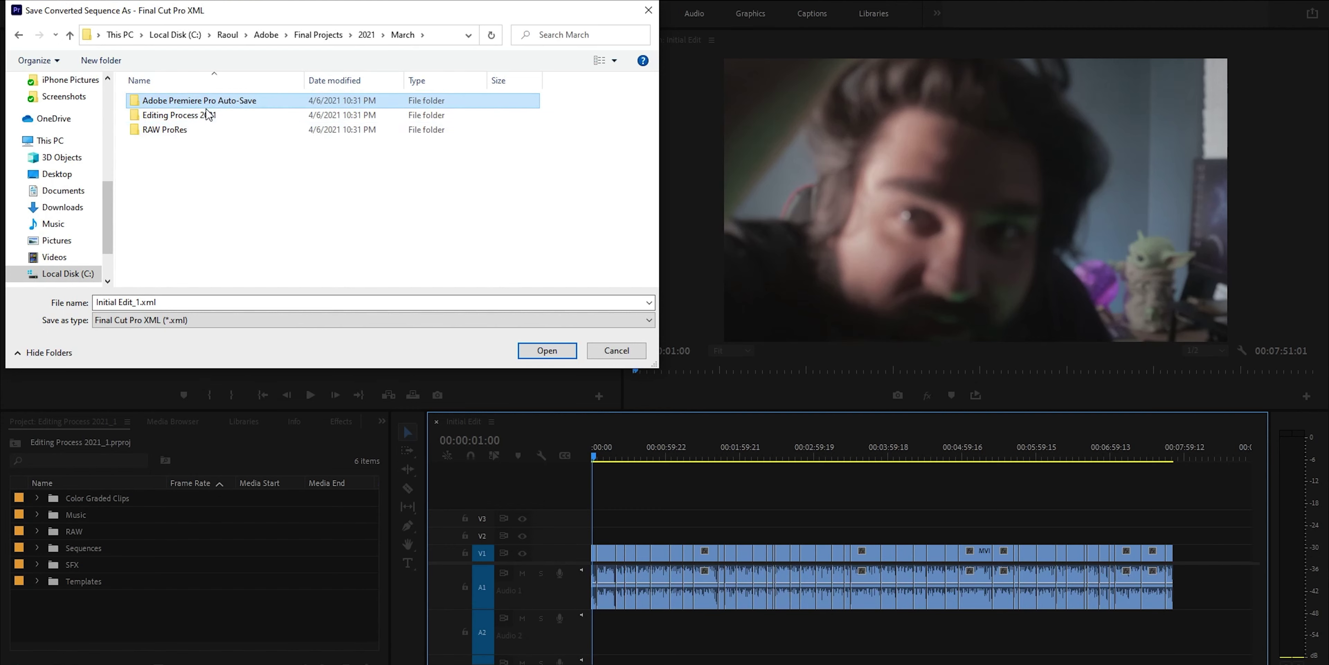
Save Initial Edit_1.xml into a new XML Export folder inside Editing Process 2021
{"action": "left_click", "coordinate": [375, 293]}
{"action": "left_click", "coordinate": [447, 294]}
{"action": "key", "text": "Return"}
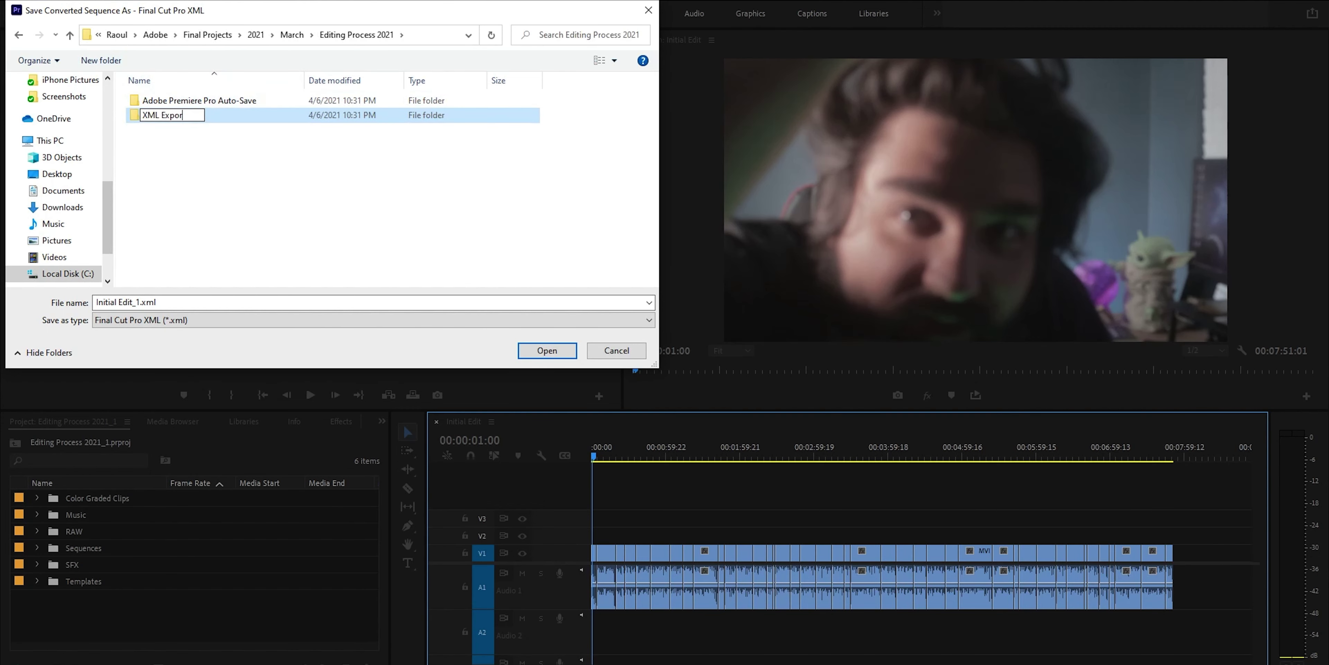
{"action": "key", "text": "Return"}
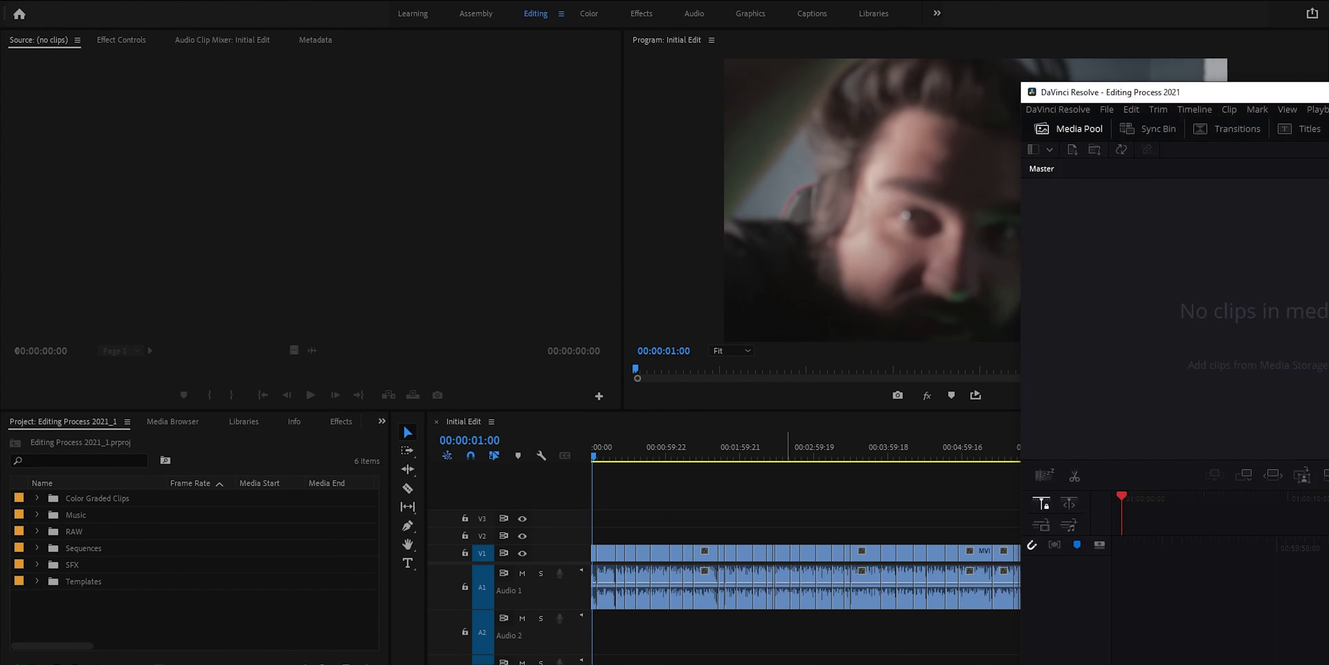
Import the Initial Edit_1.xml timeline into Resolve, bringing up its Load XML settings
{"action": "key", "text": "ctrl+shift+i"}
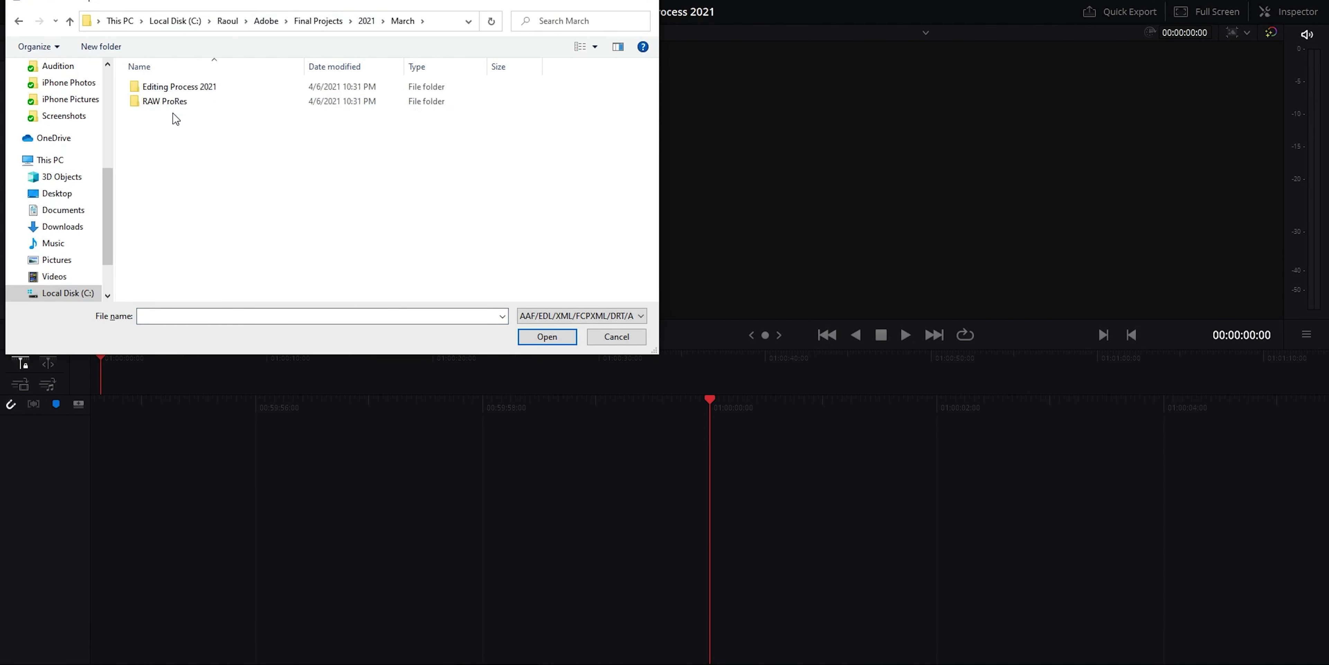
{"action": "double_click", "coordinate": [173, 87]}
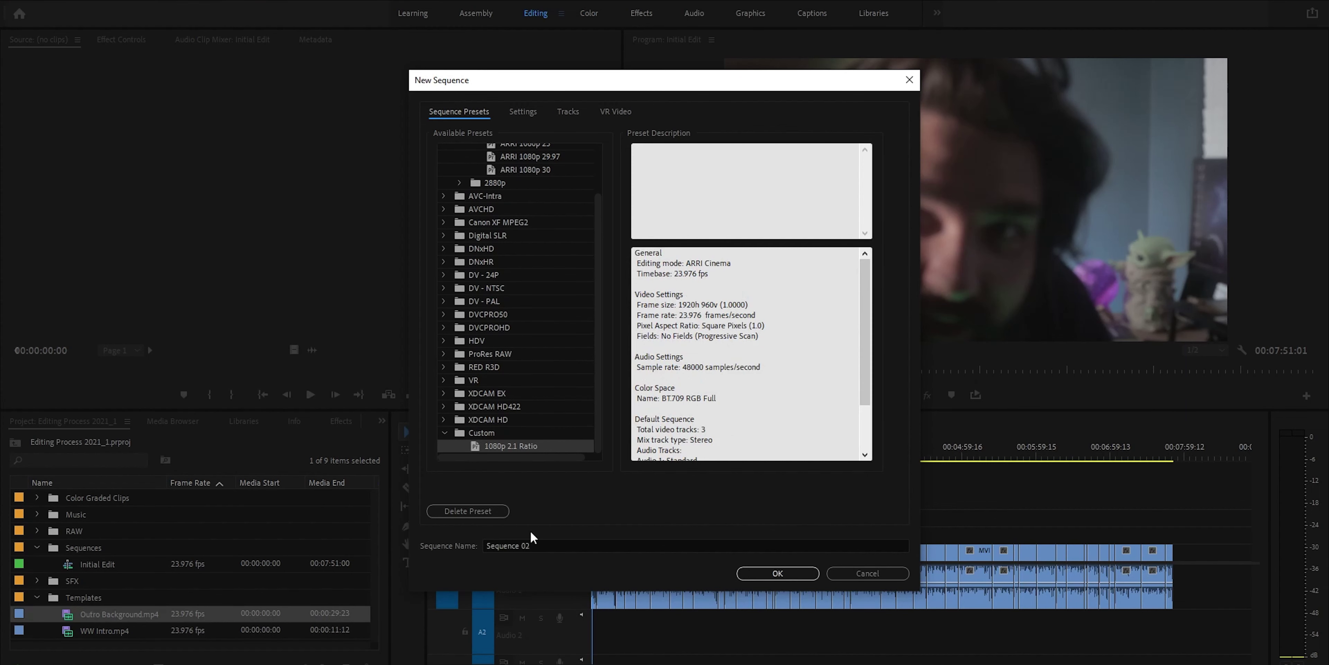
Name the new sequence Final Edit v1, then import the Davinci Export folder and relink the graded media
{"action": "type", "text": "v1"}
{"action": "key", "text": "Return"}
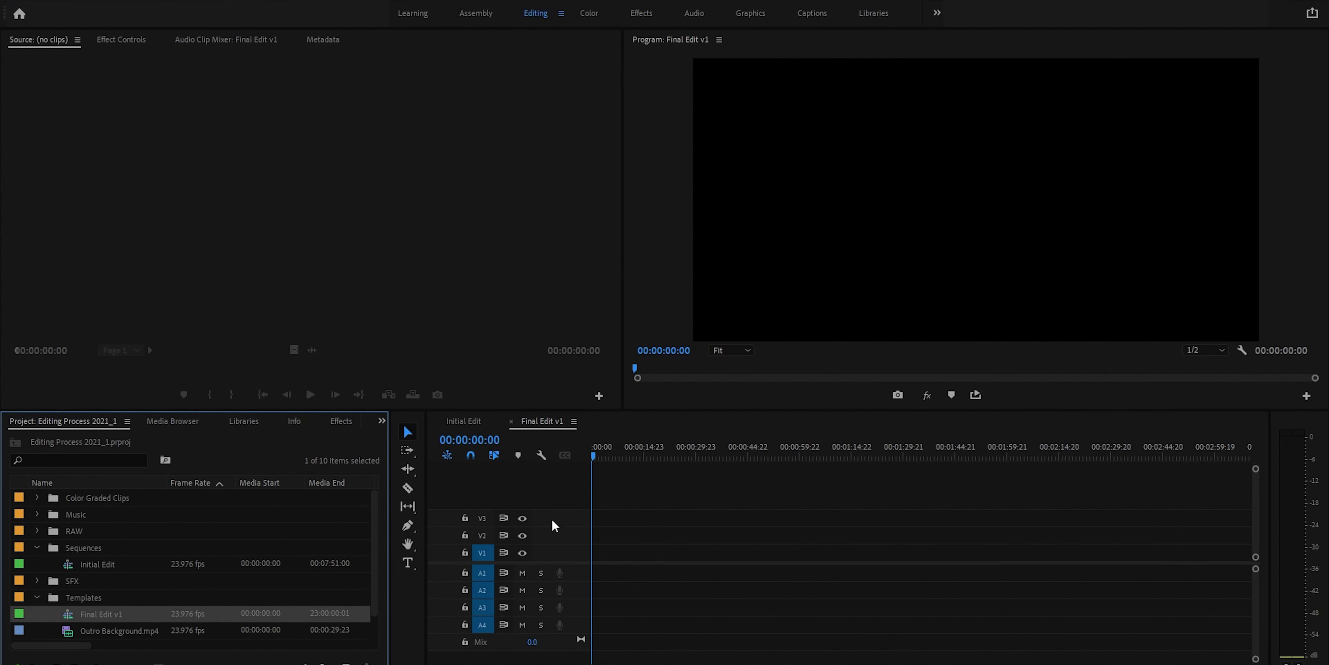
{"action": "left_click", "coordinate": [8, 4]}
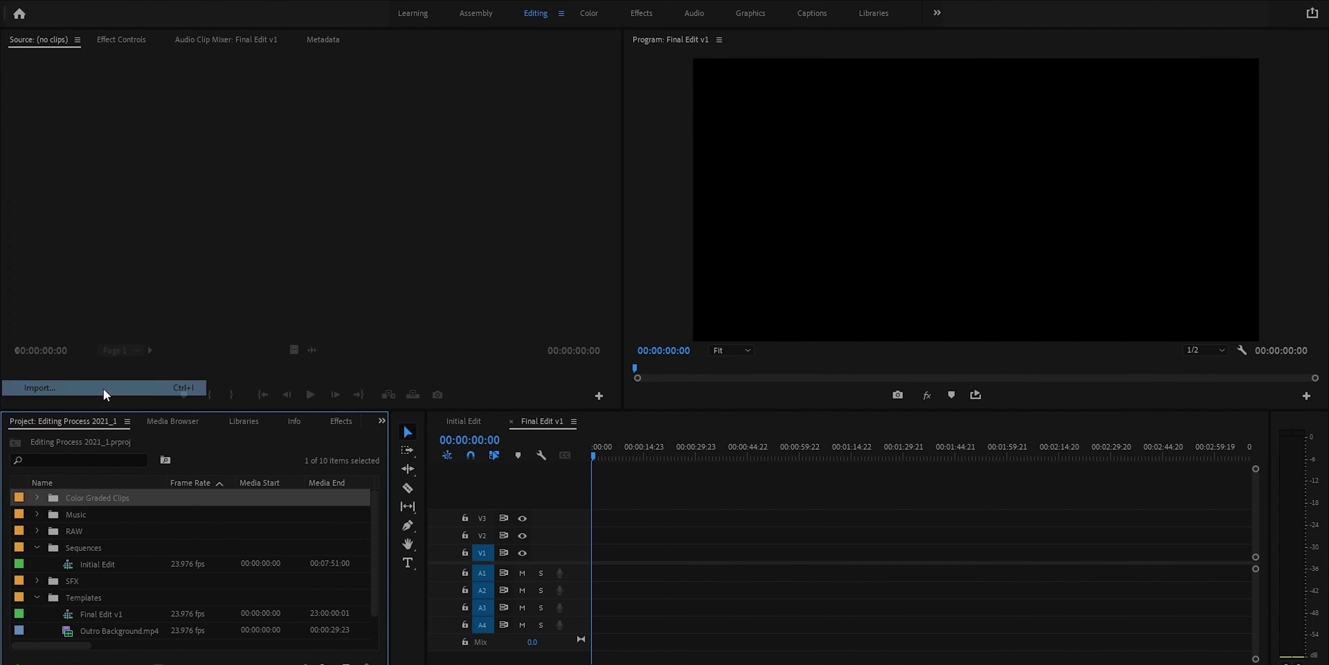
{"action": "left_click", "coordinate": [62, 390]}
{"action": "left_click", "coordinate": [192, 121]}
{"action": "left_click", "coordinate": [479, 368]}
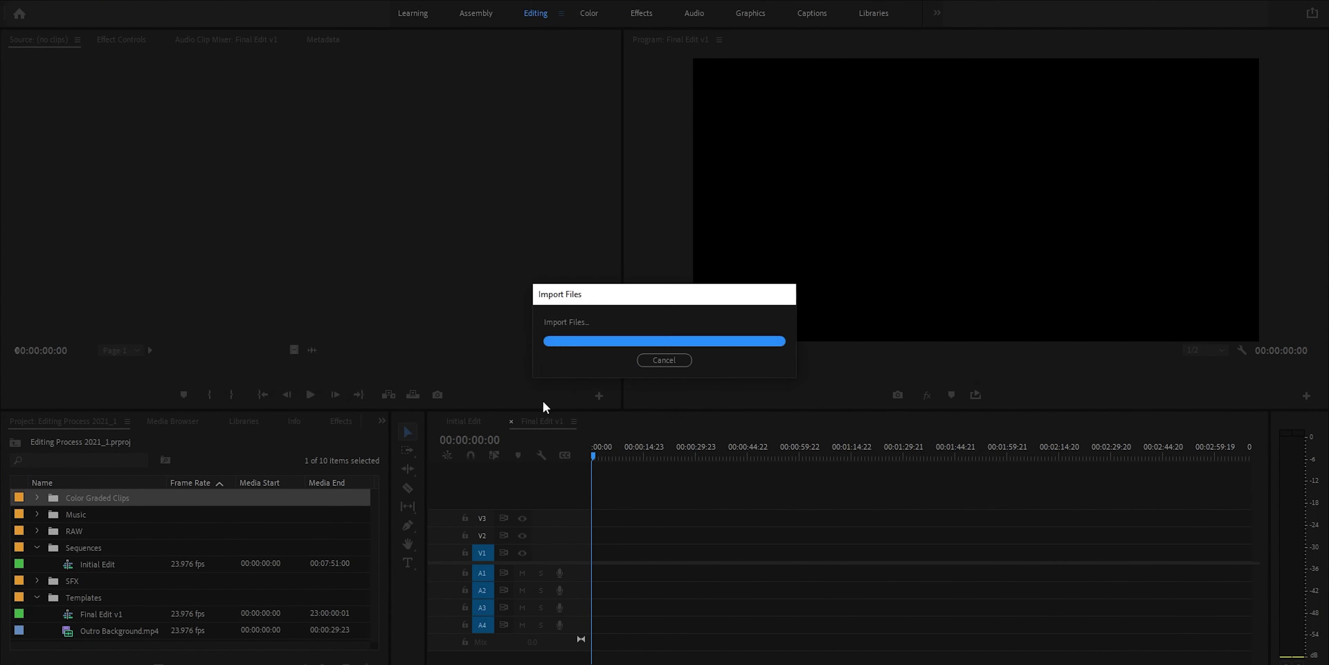
{"action": "left_click", "coordinate": [871, 456]}
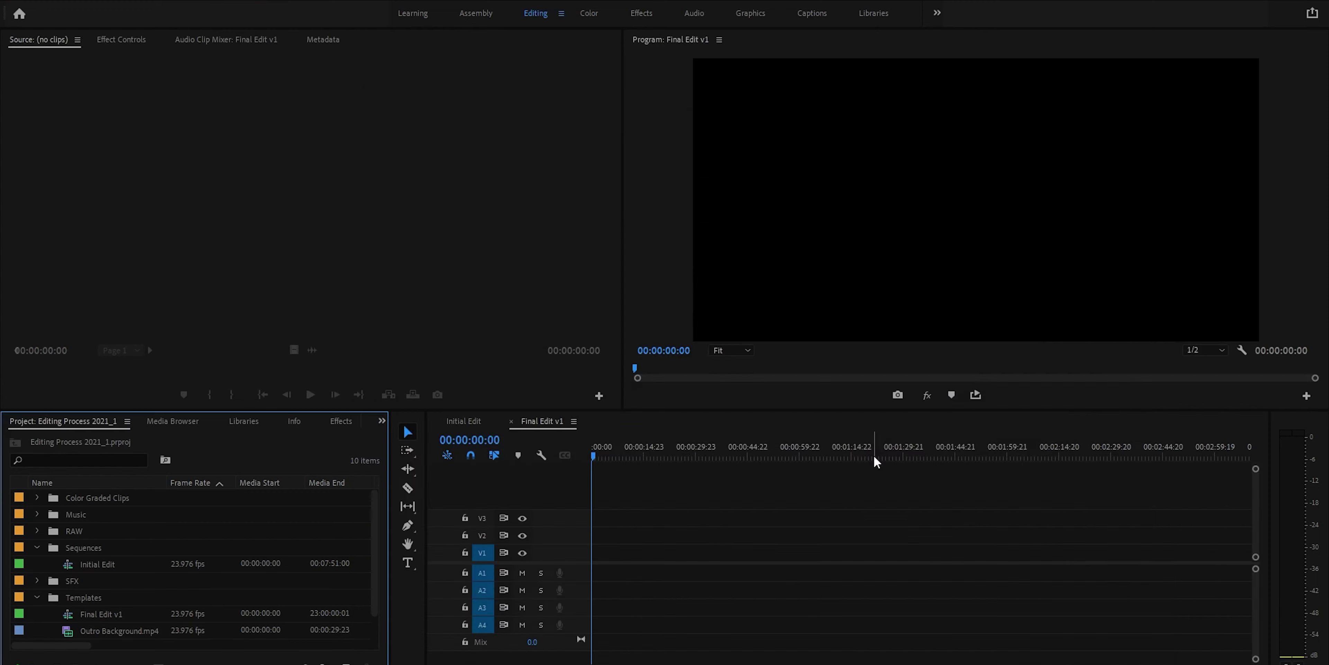
Open the imported Initial Edit (Resolve) sequence in the timeline
{"action": "left_click", "coordinate": [141, 519]}
{"action": "key", "text": "grave"}
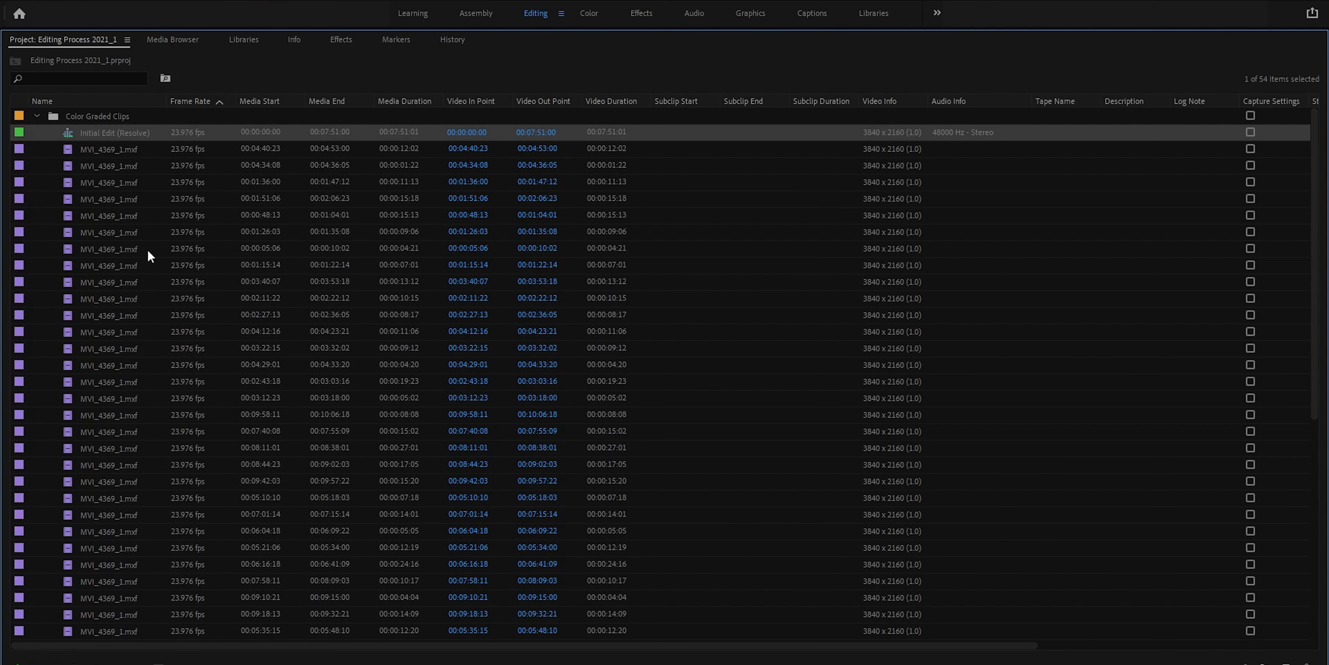
{"action": "scroll", "coordinate": [251, 532], "scroll_direction": "up", "scroll_amount": 10}
{"action": "left_click", "coordinate": [37, 116]}
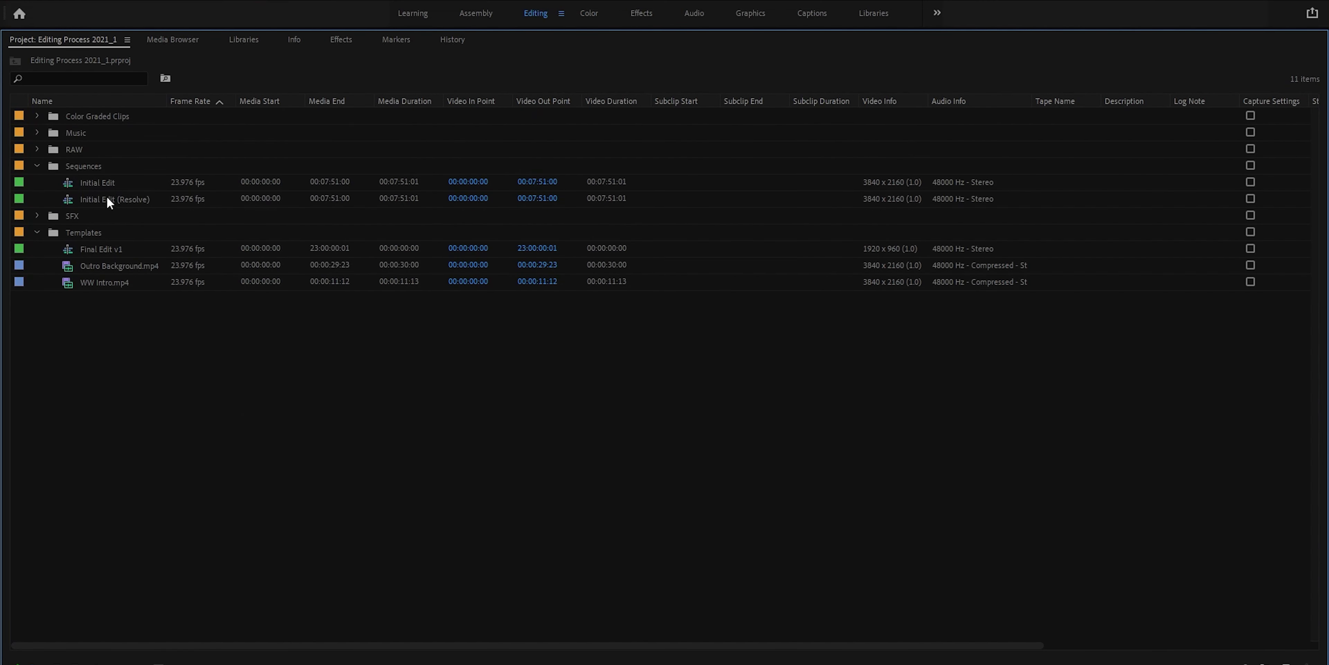
{"action": "double_click", "coordinate": [114, 199]}
{"action": "key", "text": "grave"}
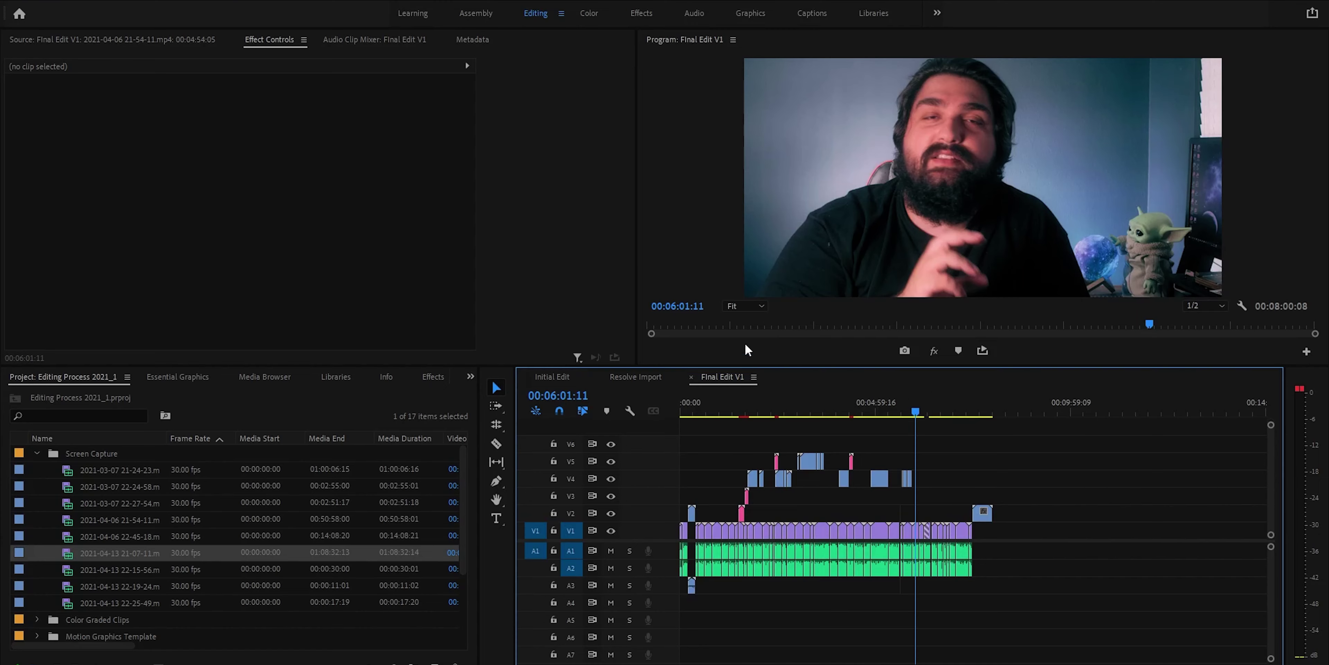
In Export Media, apply the QT Gamma Compensation LUT from the Adobe LUTS folder as a look
{"action": "key", "text": "alt+f"}
{"action": "mouse_move", "coordinate": [101, 426]}
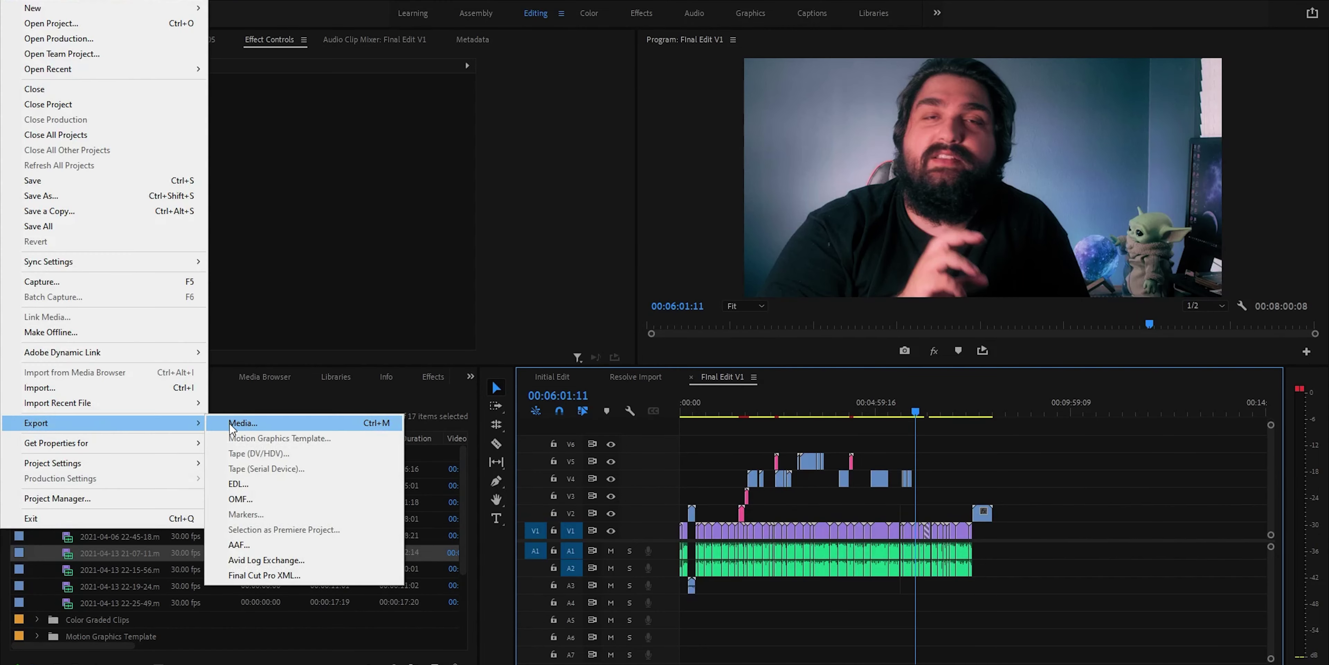
{"action": "left_click", "coordinate": [232, 422]}
{"action": "left_click", "coordinate": [773, 380]}
{"action": "left_click", "coordinate": [947, 402]}
{"action": "left_click", "coordinate": [967, 208]}
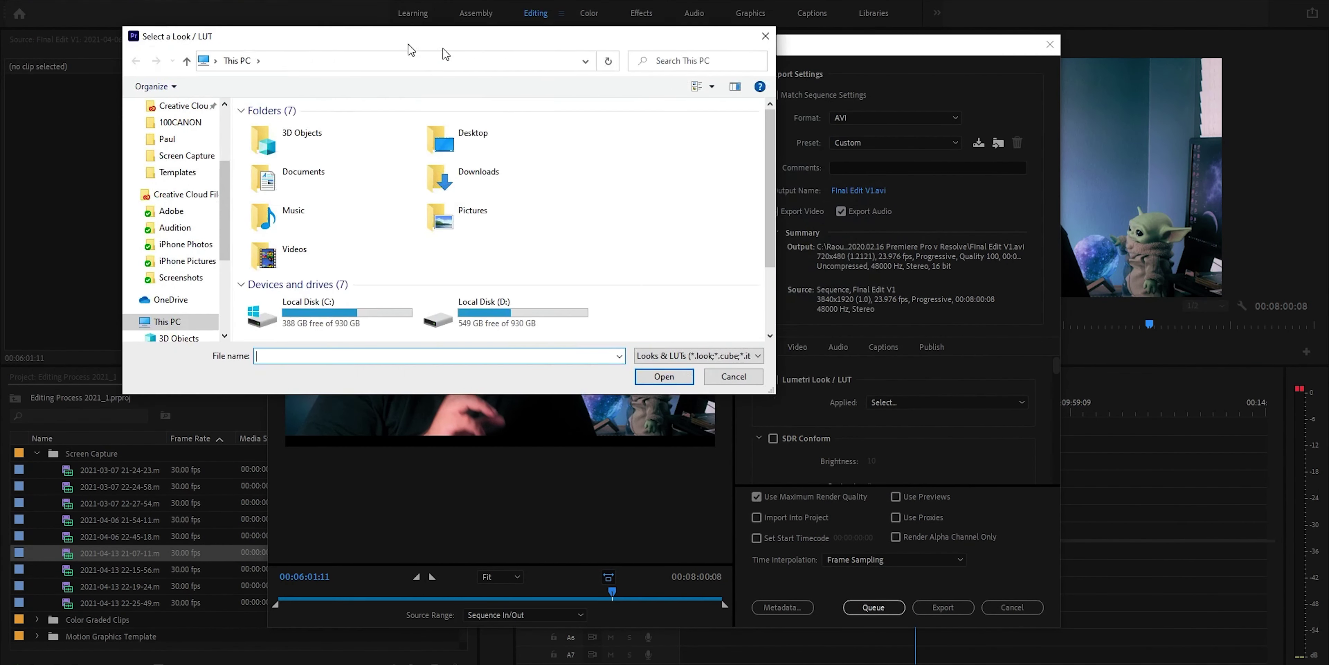
{"action": "double_click", "coordinate": [296, 302]}
{"action": "double_click", "coordinate": [469, 202]}
{"action": "double_click", "coordinate": [387, 134]}
{"action": "double_click", "coordinate": [387, 134]}
{"action": "double_click", "coordinate": [408, 207]}
{"action": "double_click", "coordinate": [419, 216]}
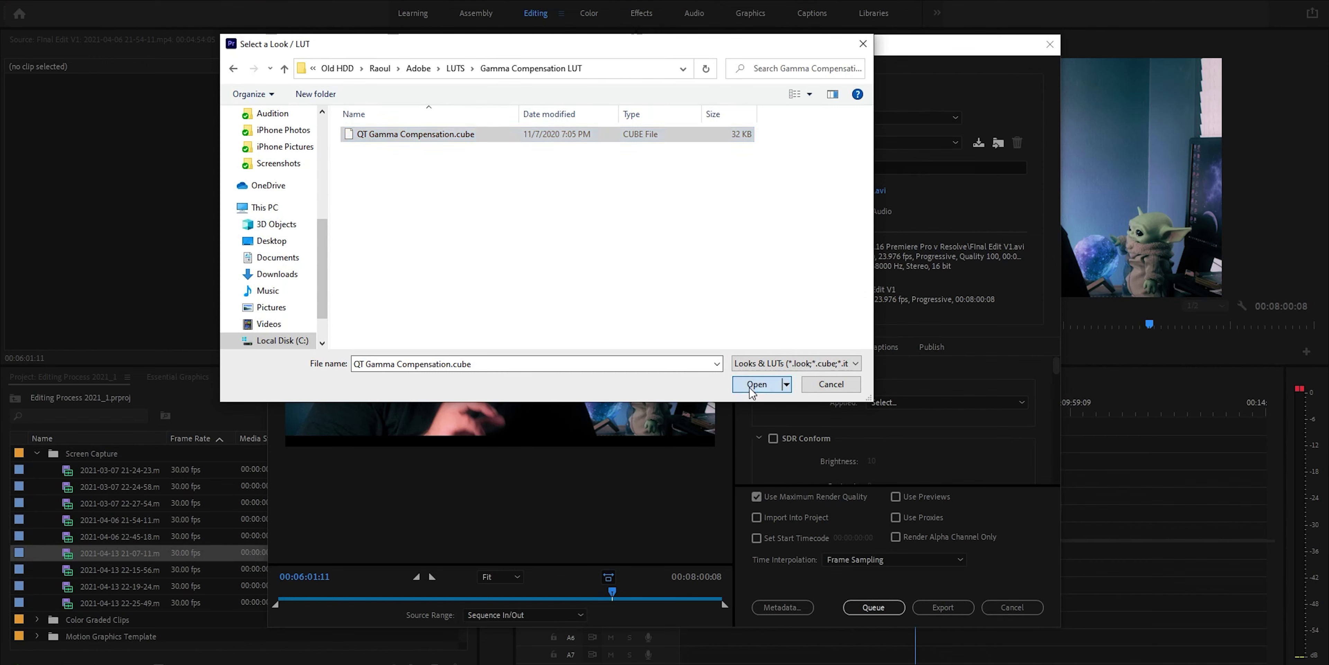
{"action": "left_click", "coordinate": [753, 386]}
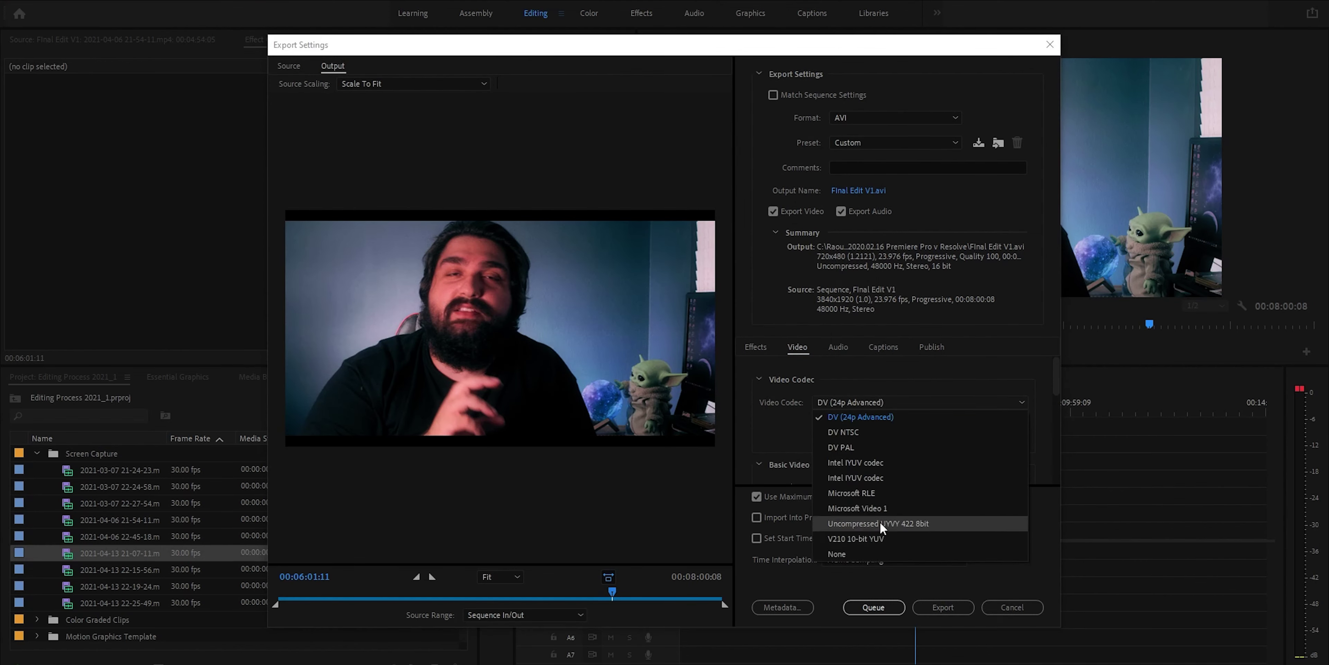
Set the export format to H.264 with the Match Source - High bitrate preset
{"action": "left_click", "coordinate": [896, 118]}
{"action": "left_click", "coordinate": [877, 331]}
{"action": "left_click", "coordinate": [919, 142]}
{"action": "left_click", "coordinate": [923, 157]}
Name the output file Editing Process 2021.mp4 and rewind the export preview to the first frame
{"action": "left_click", "coordinate": [861, 191]}
{"action": "key", "text": "Return"}
{"action": "left_click", "coordinate": [861, 190]}
{"action": "type", "text": "Editing Process 2021"}
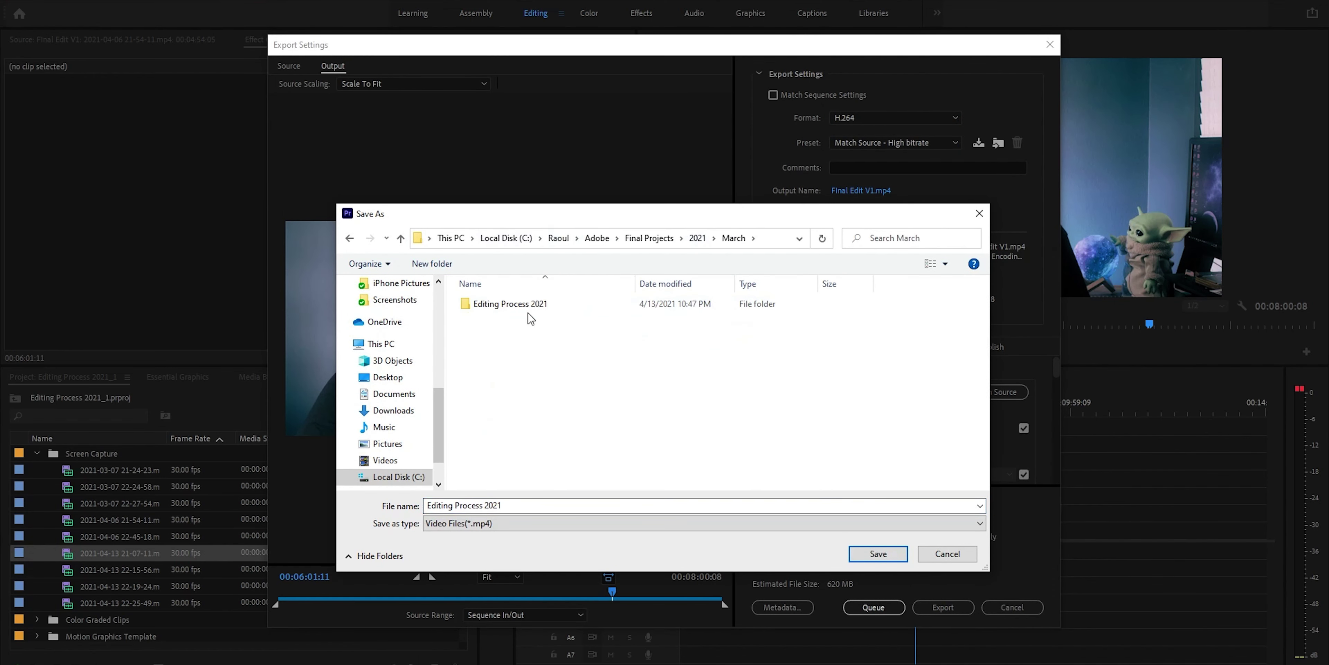
{"action": "double_click", "coordinate": [531, 312]}
{"action": "key", "text": "Return"}
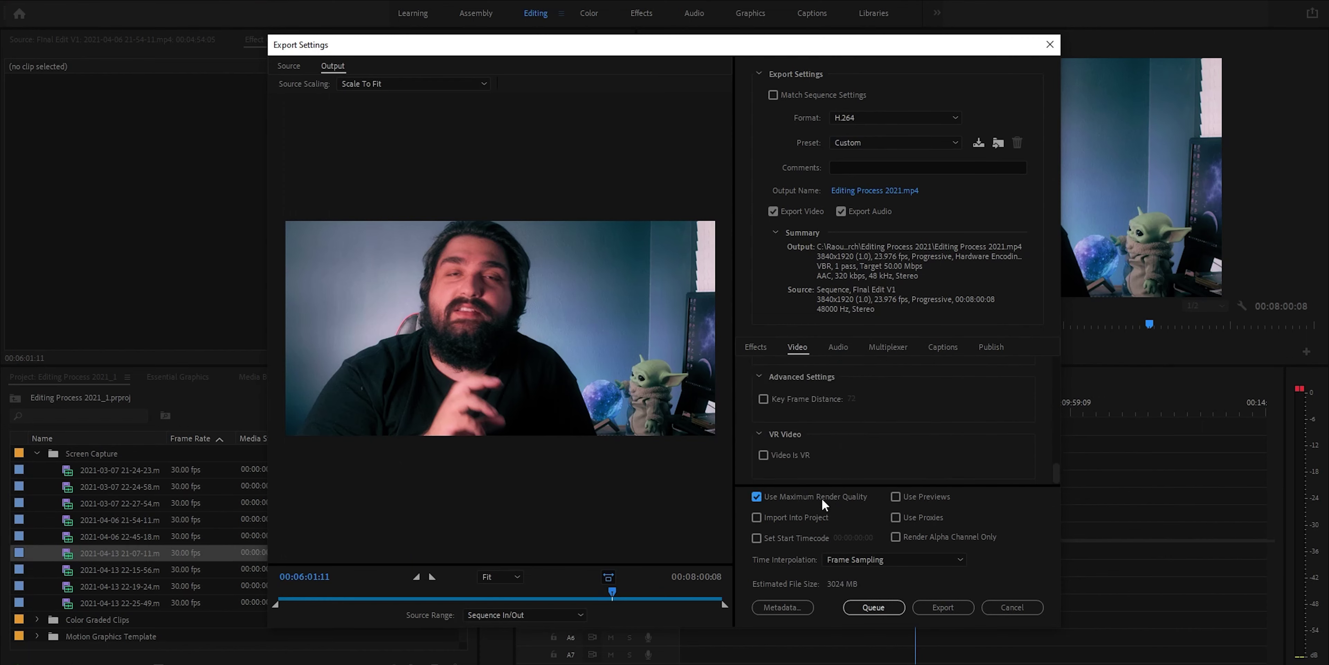
{"action": "left_click_drag", "start_coordinate": [534, 594], "coordinate": [279, 593]}
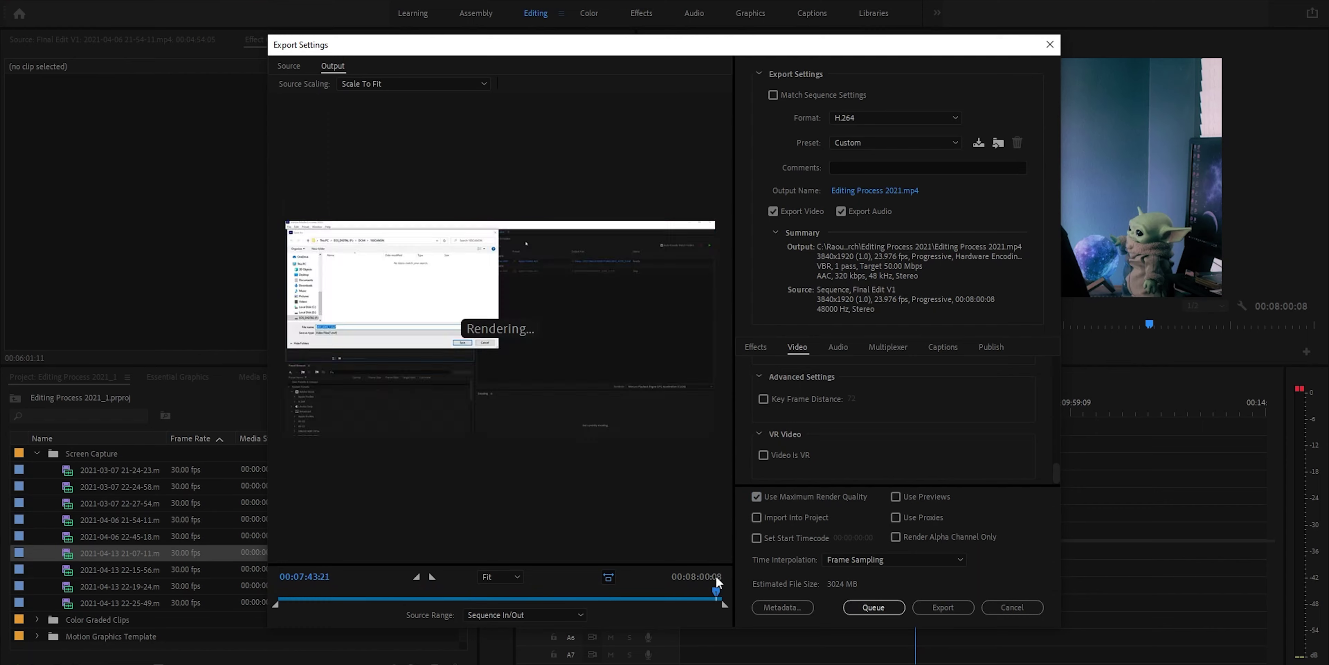